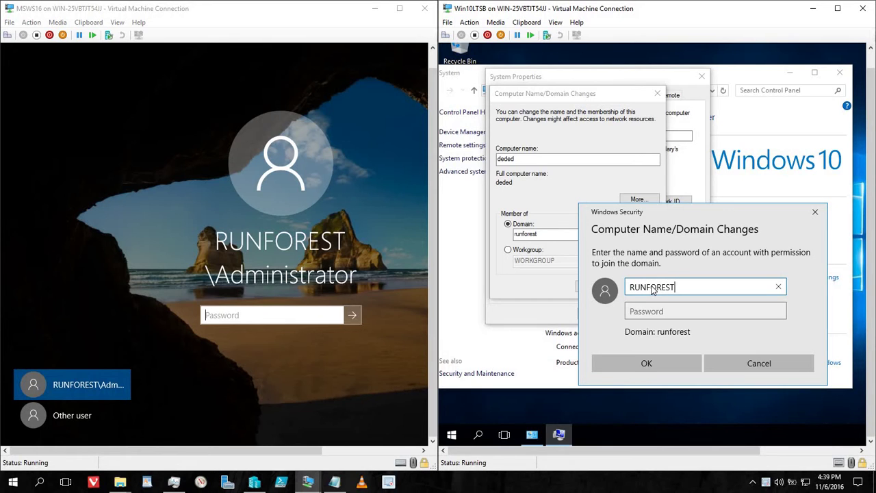
Step: Submit RUNFOREST\Administrator and its password in Windows Security to join the runforest domain
type("\\Administ")
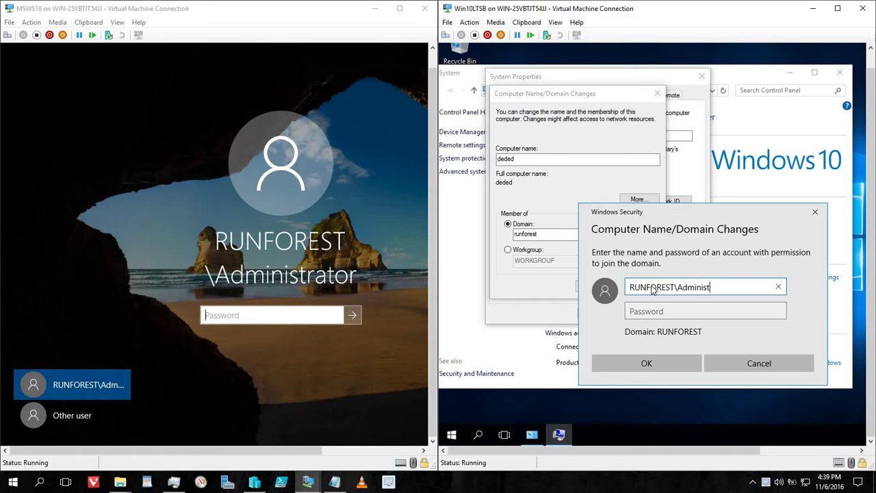
type("ratos")
key("BackSpace")
type("r")
key("Tab")
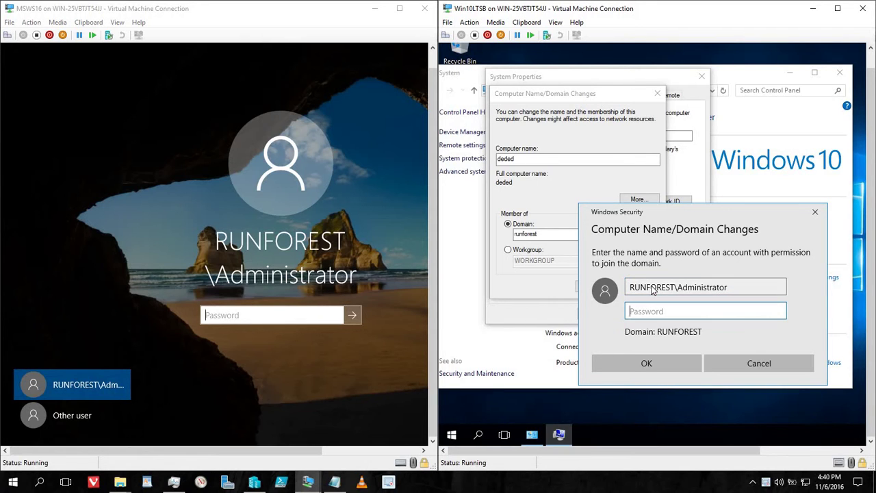
type("*******")
left_click(661, 367)
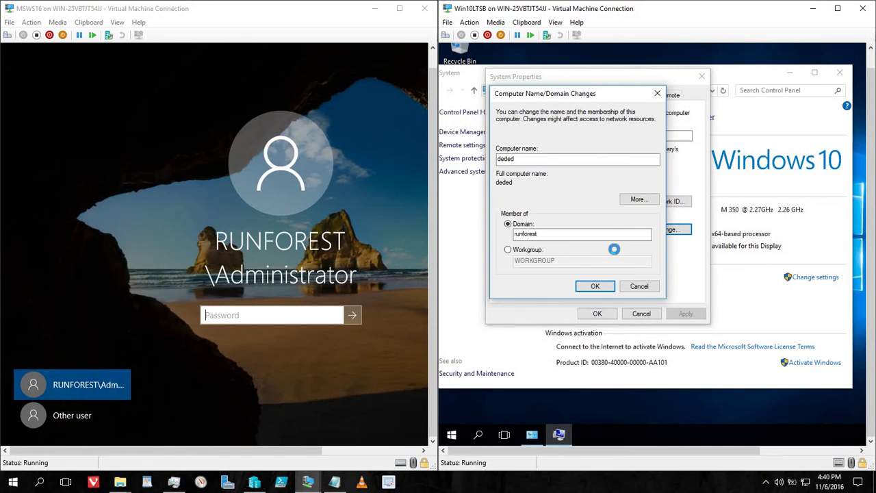
Step: Sign in to the MSWS16 server VM with the Administrator password
left_click(305, 313)
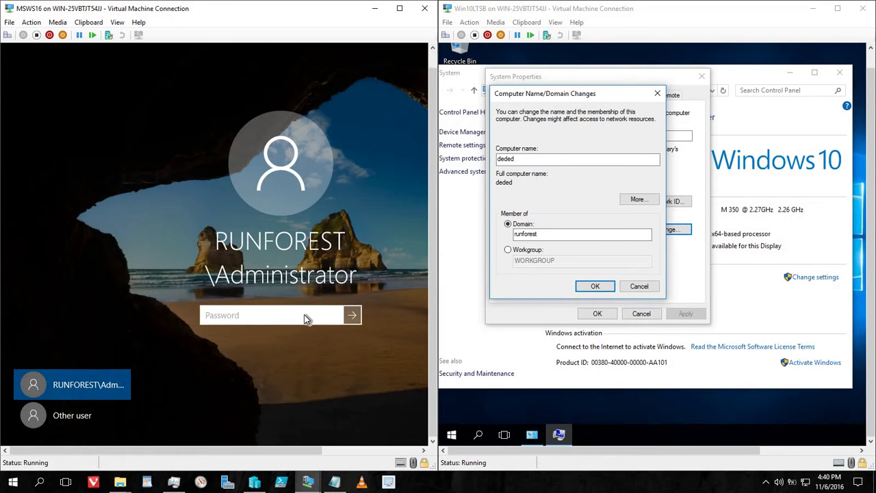
type("P@ssw0rd")
key("Return")
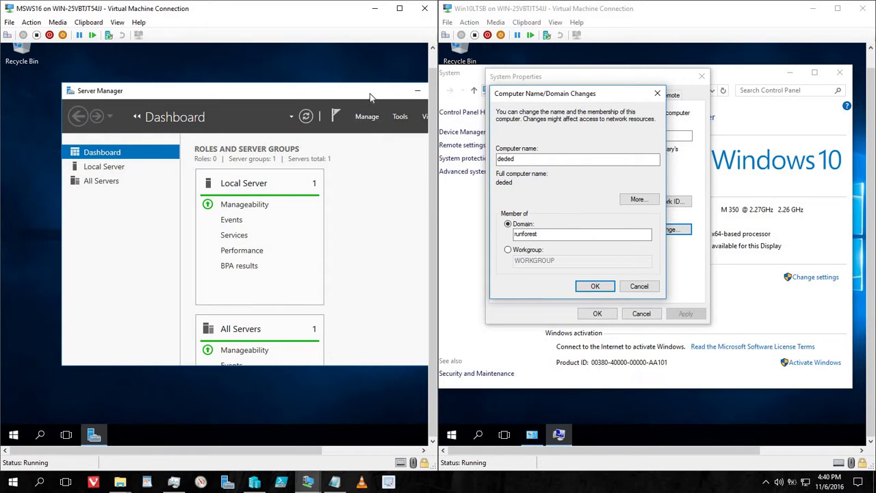
Step: Close Server Manager on the server and return to the Windows 10 VM
left_click_drag(369, 94, 316, 100)
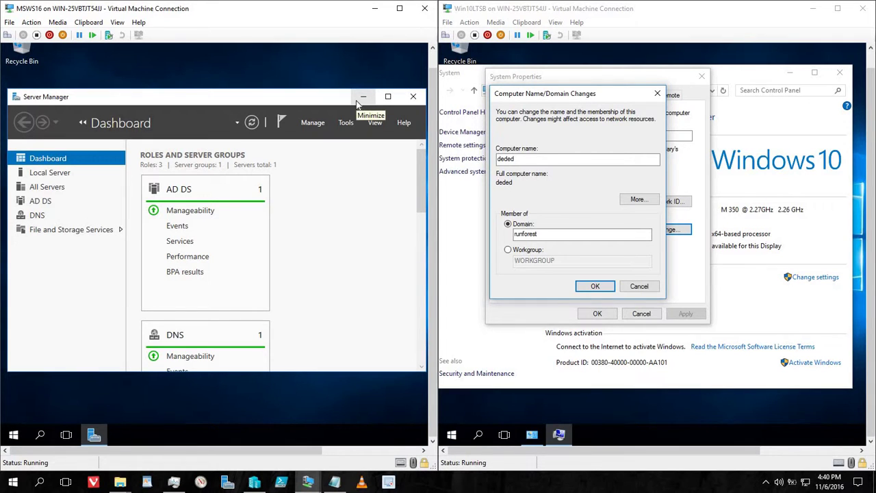
left_click(413, 97)
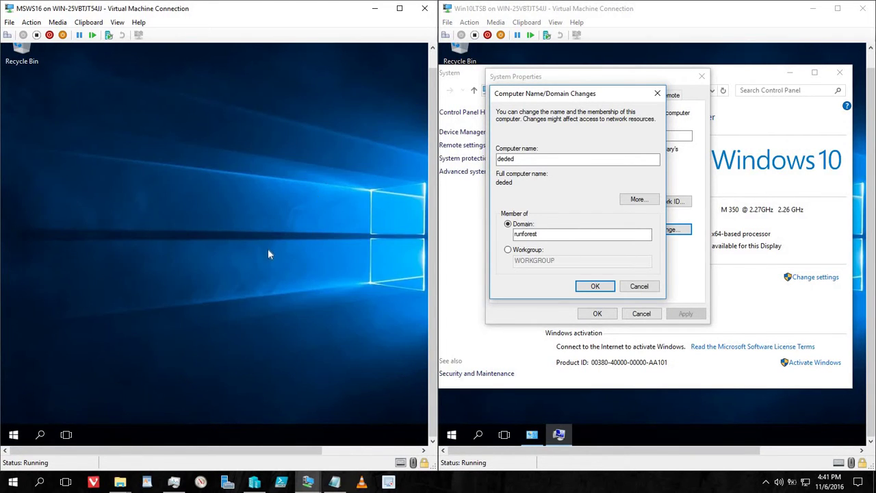
left_click(582, 207)
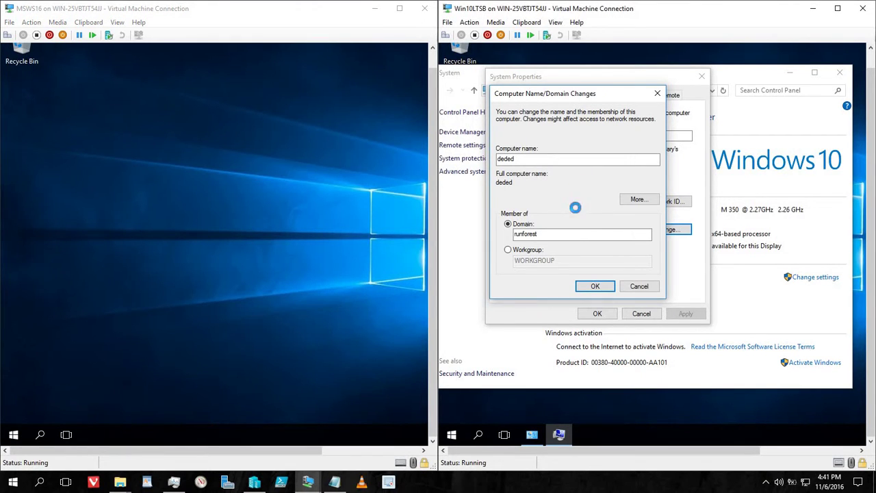
Step: Dismiss the domain-not-found error and cancel the Computer Name/Domain Changes dialog on Windows 10
left_click(13, 436)
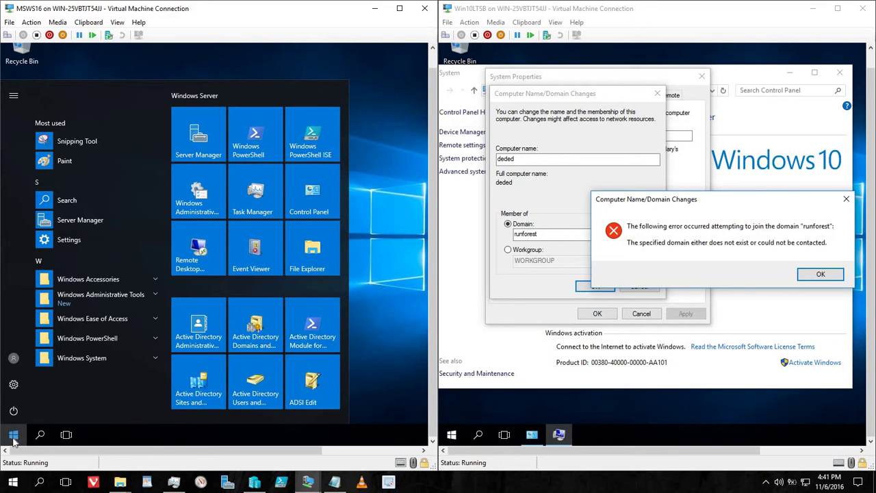
right_click(14, 439)
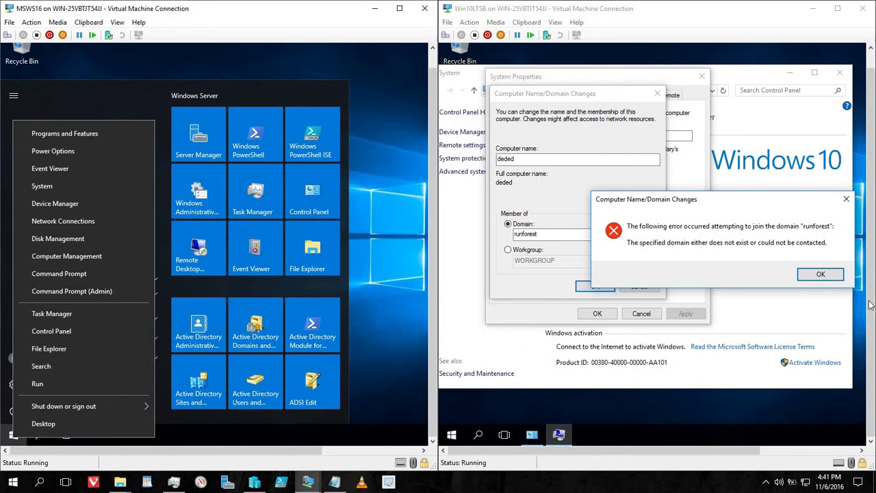
left_click(819, 274)
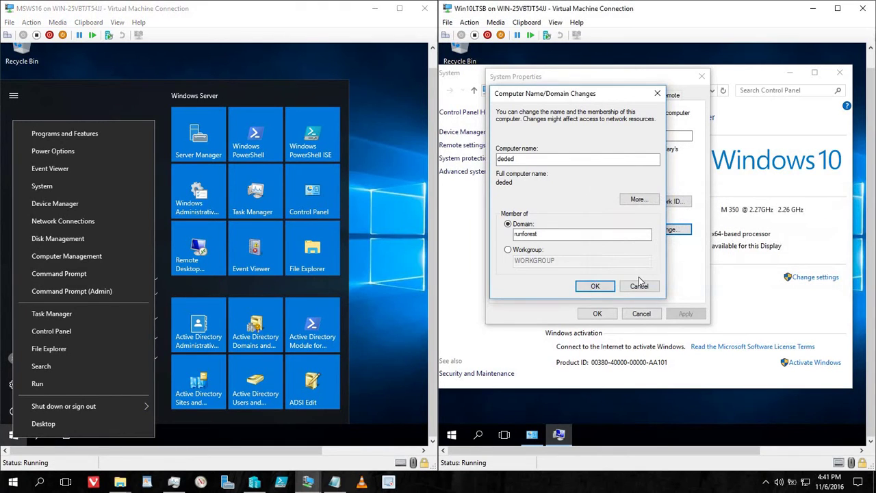
left_click(639, 288)
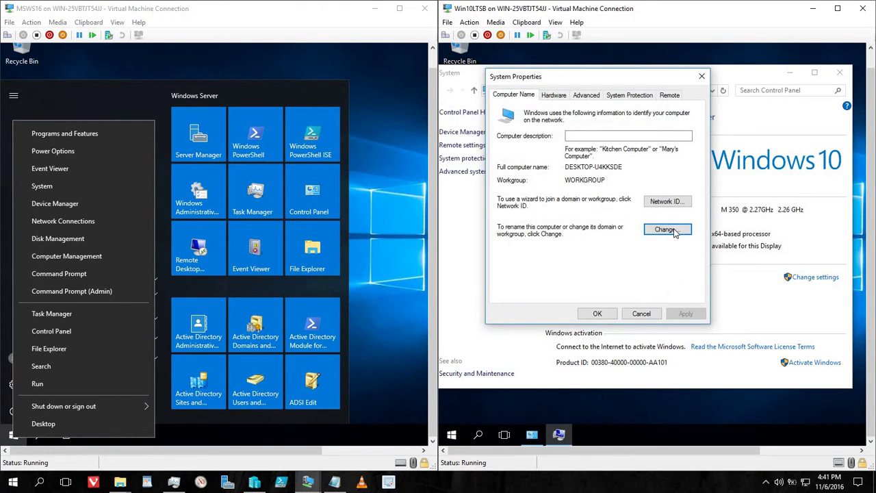
Step: Try joining the Windows 10 VM to domain runforest.run, then dismiss the domain-controller-not-found error
left_click(675, 232)
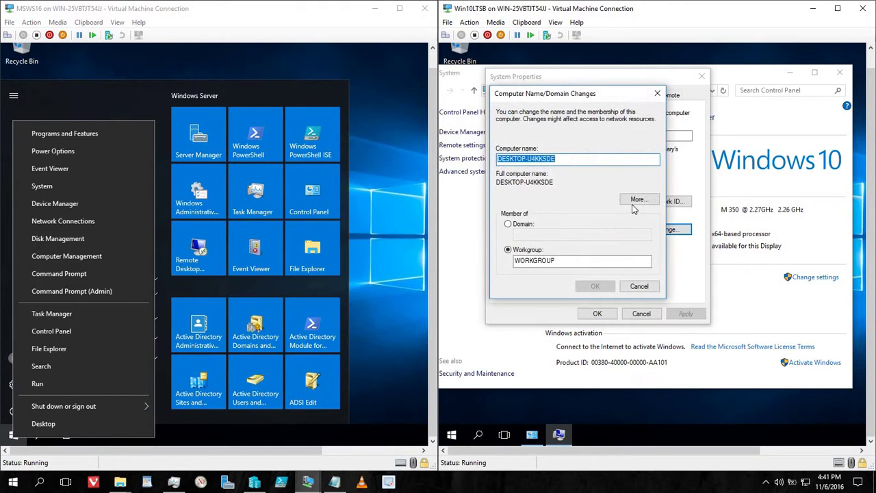
left_click(524, 225)
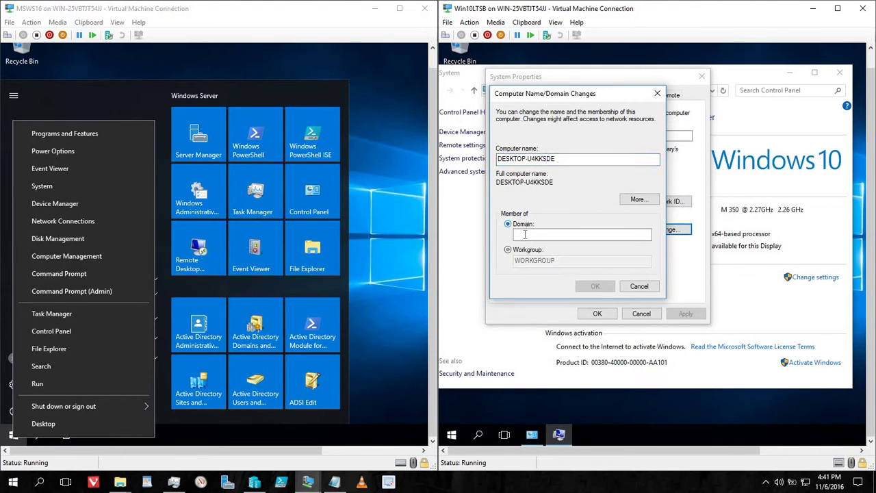
left_click(524, 235)
type("run")
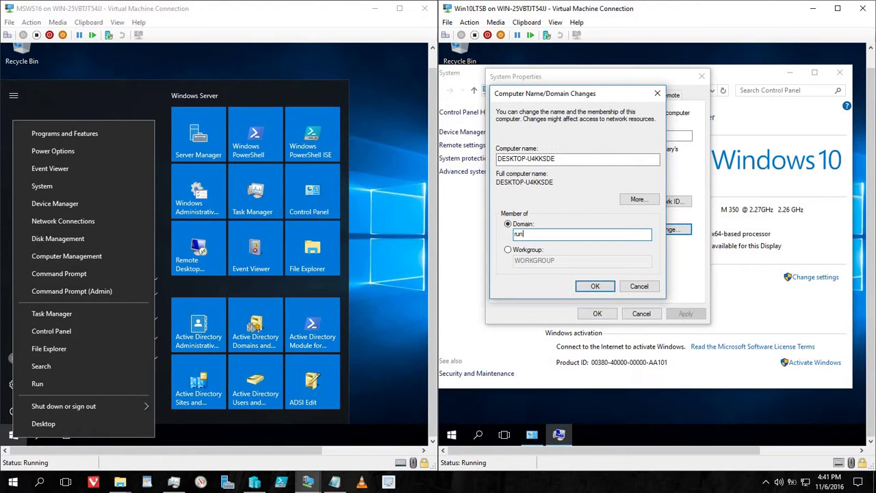
type("forest.run")
left_click(597, 287)
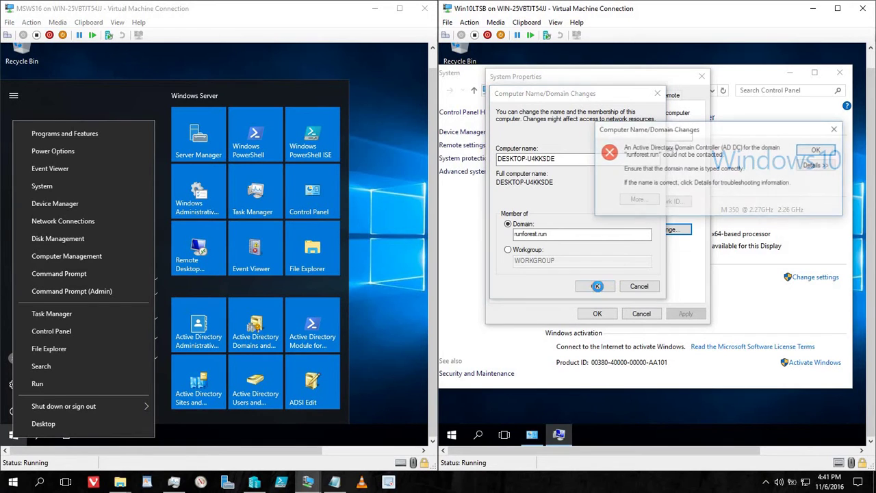
left_click(814, 153)
Step: Shorten the domain to runforest and resubmit the Administrator credentials
left_click(620, 238)
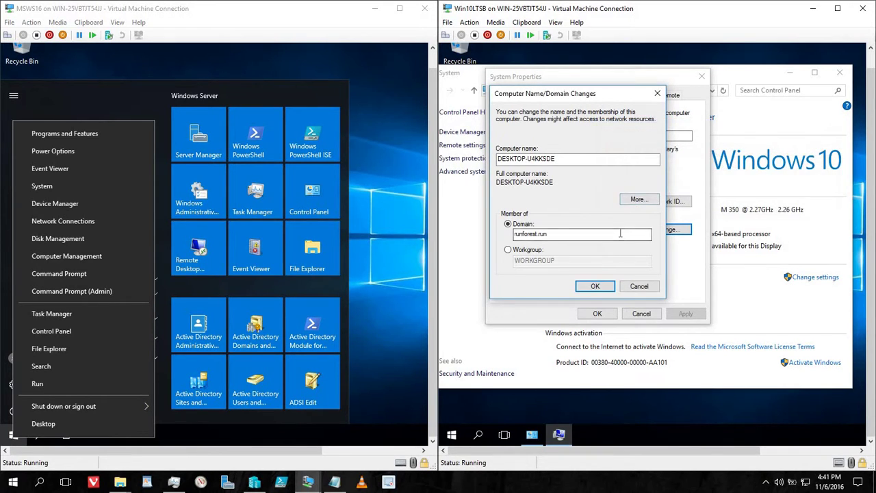
key("BackSpace")
key("BackSpace")
key("BackSpace")
key("BackSpace")
left_click(602, 291)
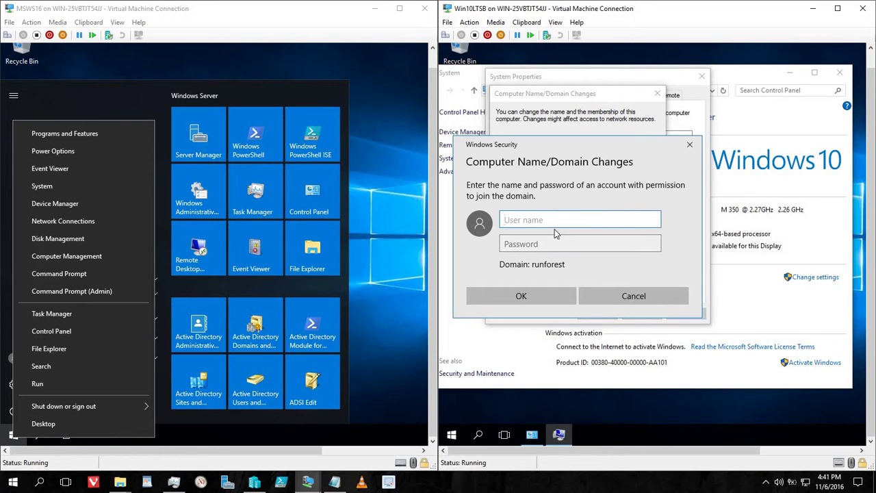
type("Administrator")
key("Tab")
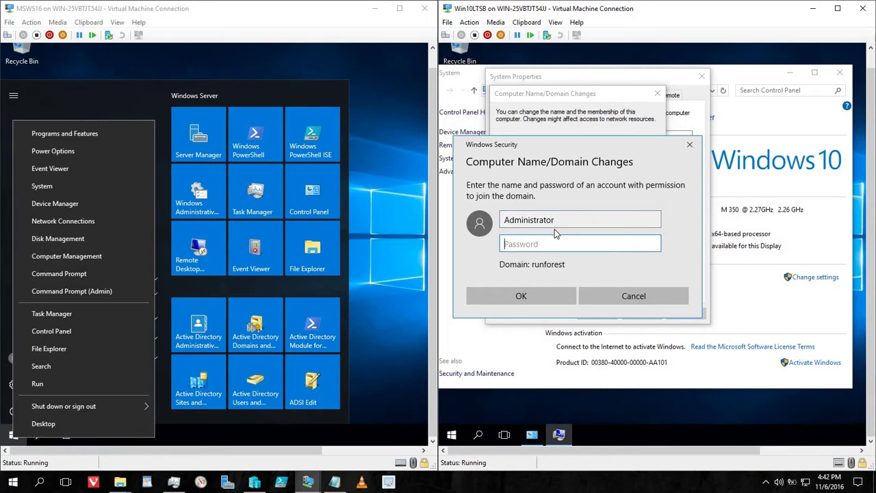
type("••••••••")
left_click(521, 296)
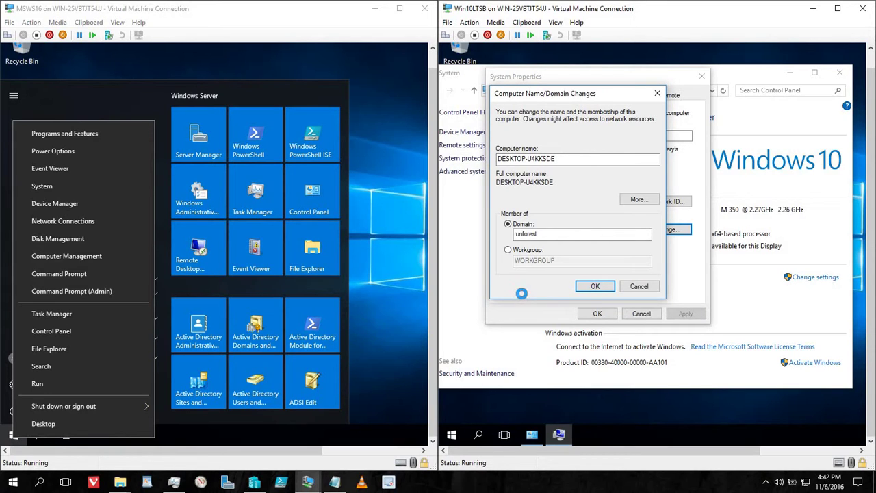
left_click(392, 303)
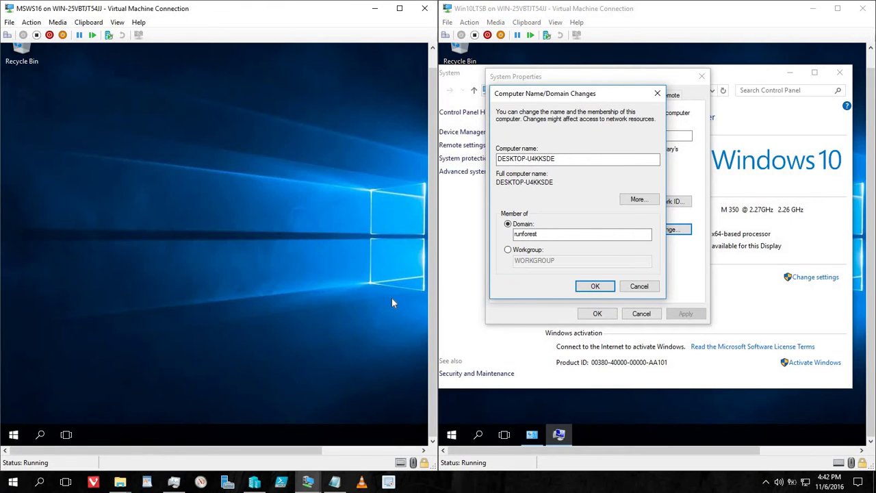
Step: Launch Active Directory Administrative Center on the server and select runforest (local)
left_click(14, 435)
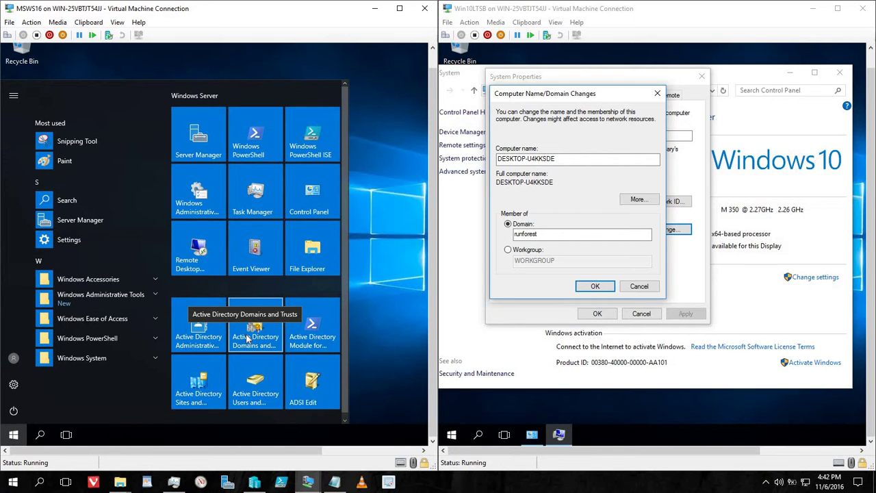
left_click(202, 337)
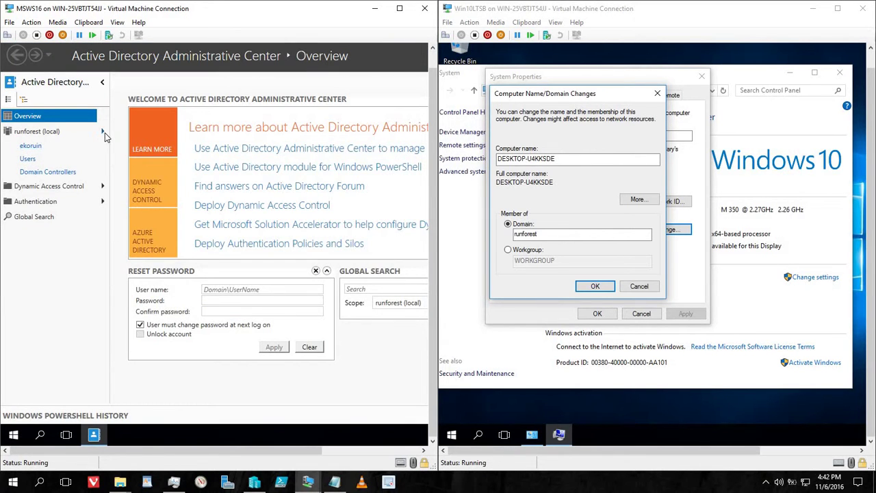
left_click(46, 134)
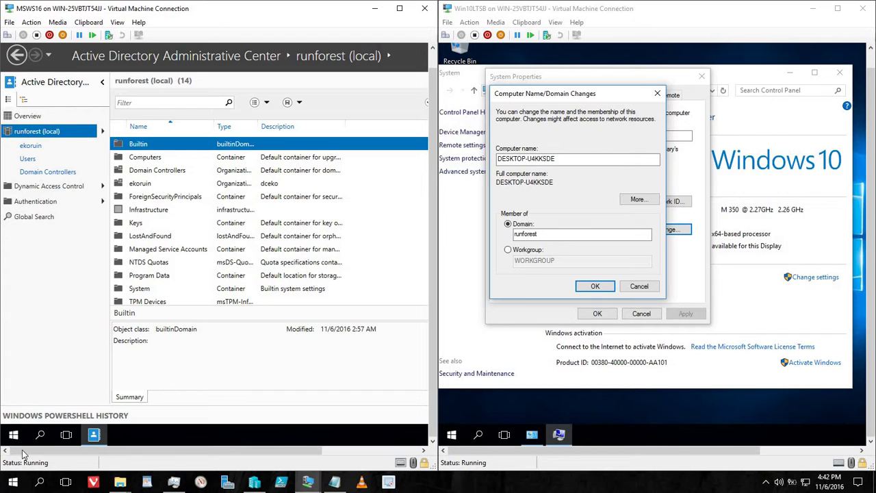
right_click(20, 438)
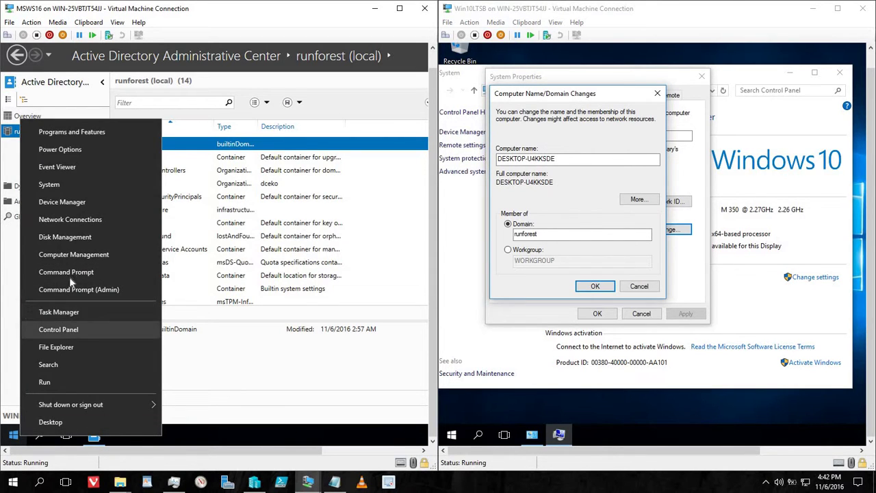
Step: Check the server's Ethernet details (IPv4 192.168.1.100, no DNS), then close the network windows
left_click(88, 221)
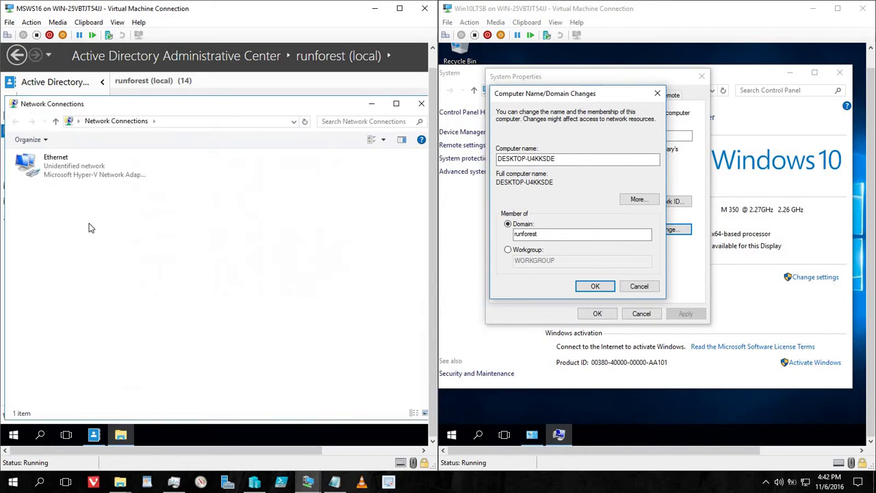
double_click(106, 176)
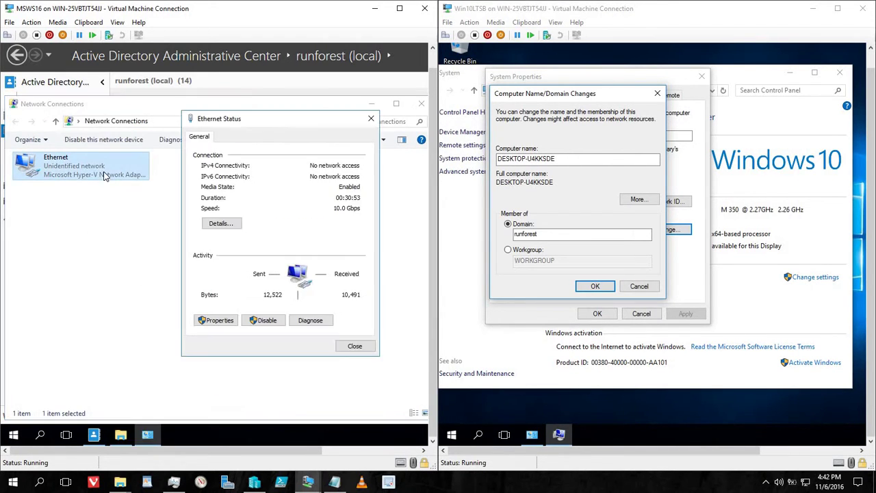
left_click(221, 224)
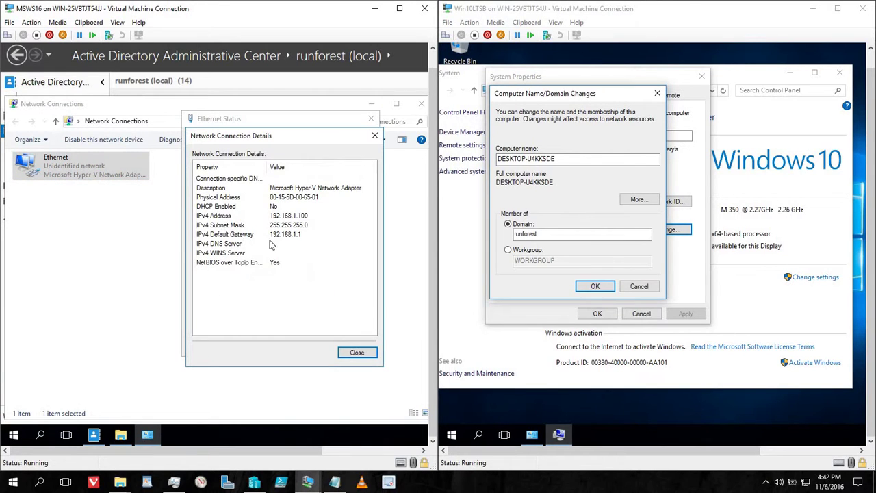
left_click(356, 352)
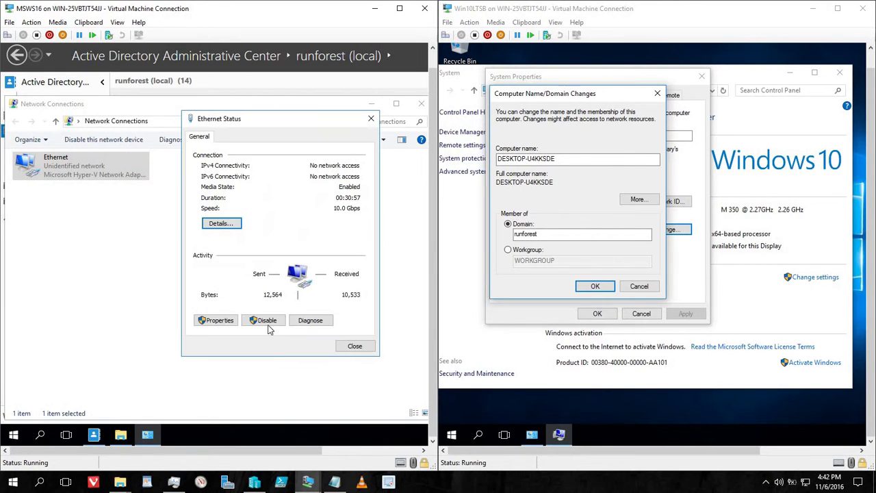
left_click(355, 346)
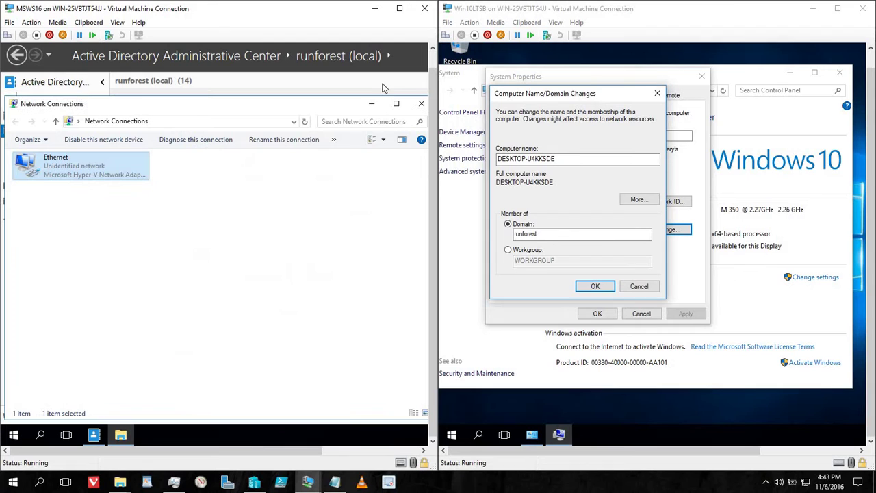
left_click(421, 104)
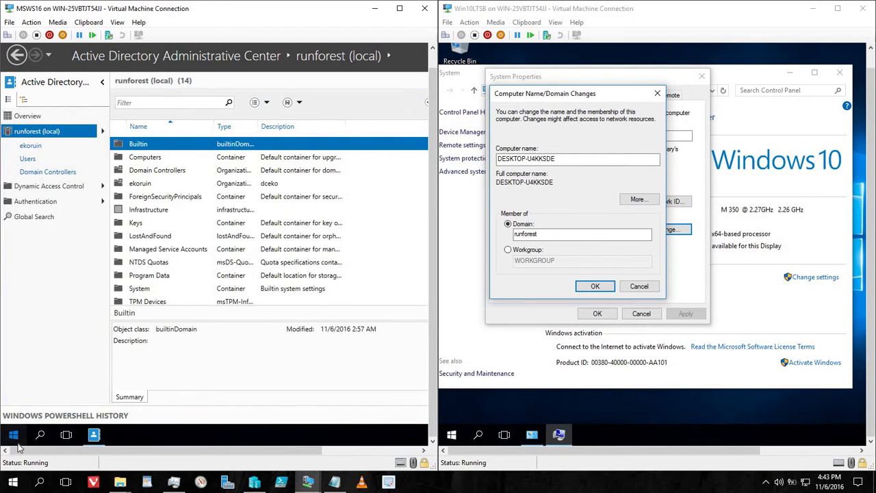
left_click(16, 442)
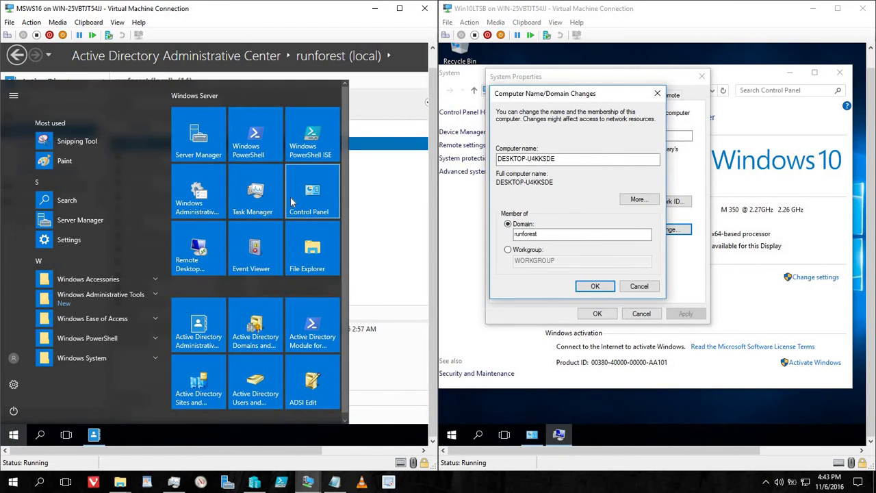
left_click(209, 200)
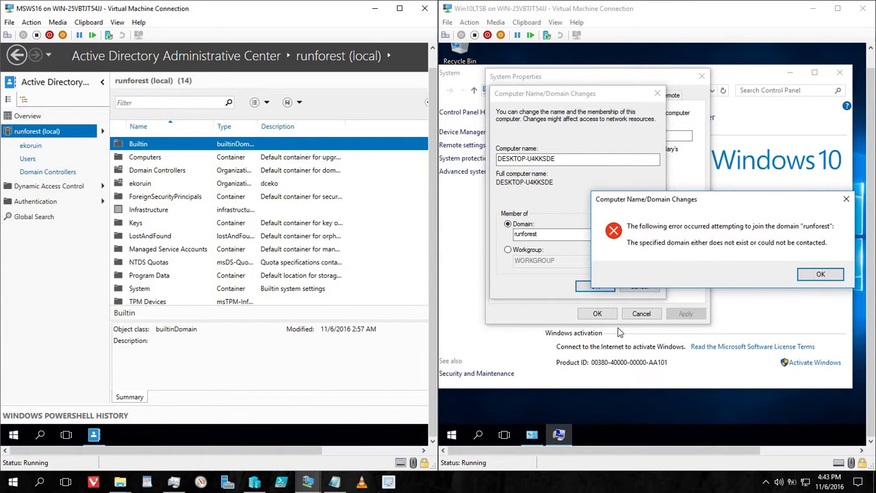
left_click(819, 274)
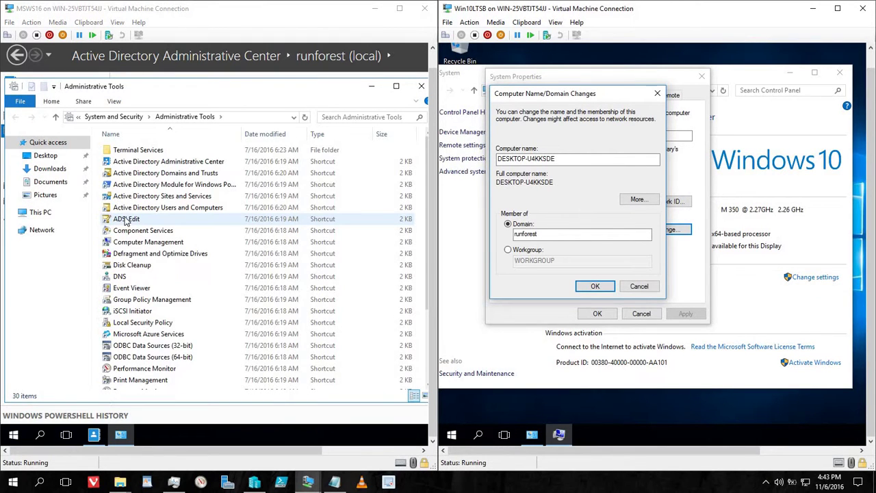
left_click(119, 277)
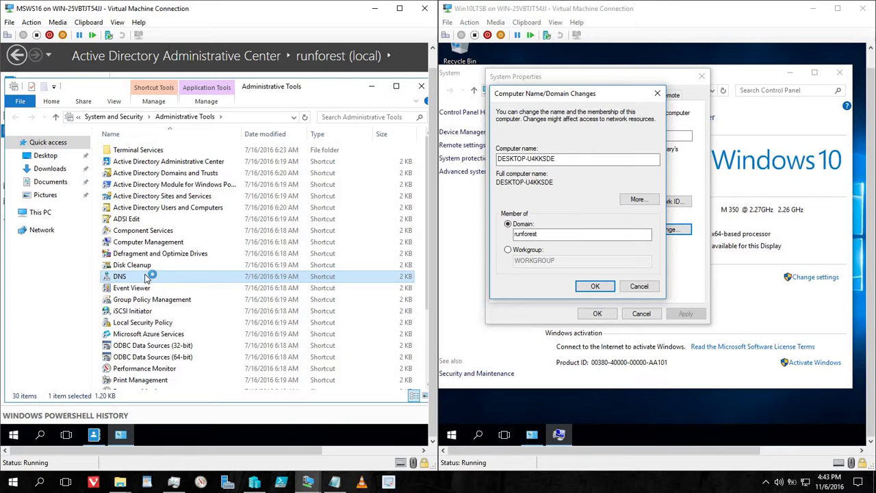
double_click(144, 276)
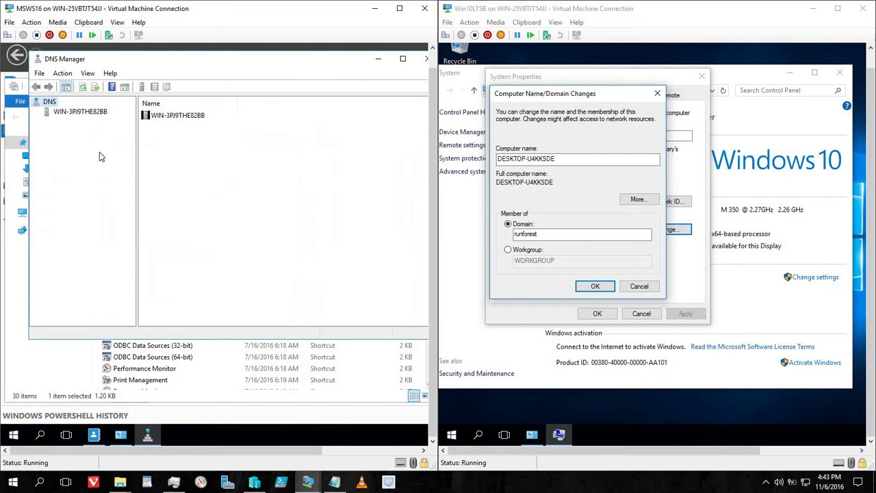
left_click(90, 115)
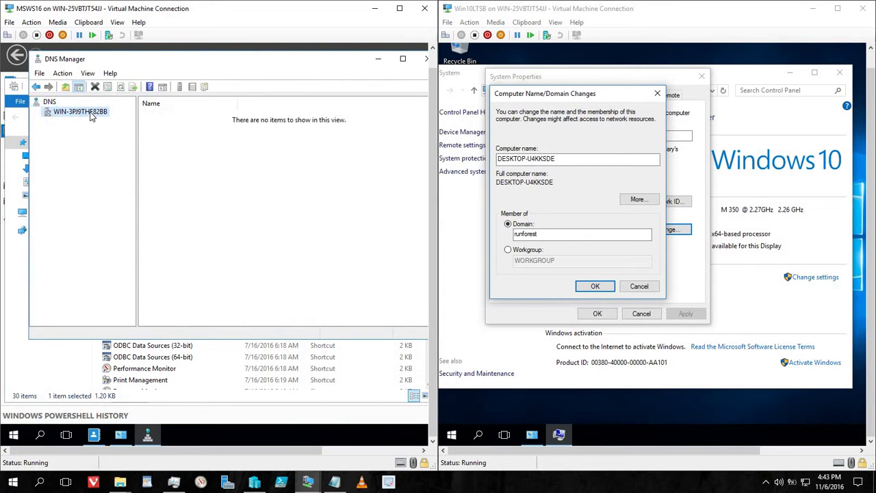
double_click(188, 118)
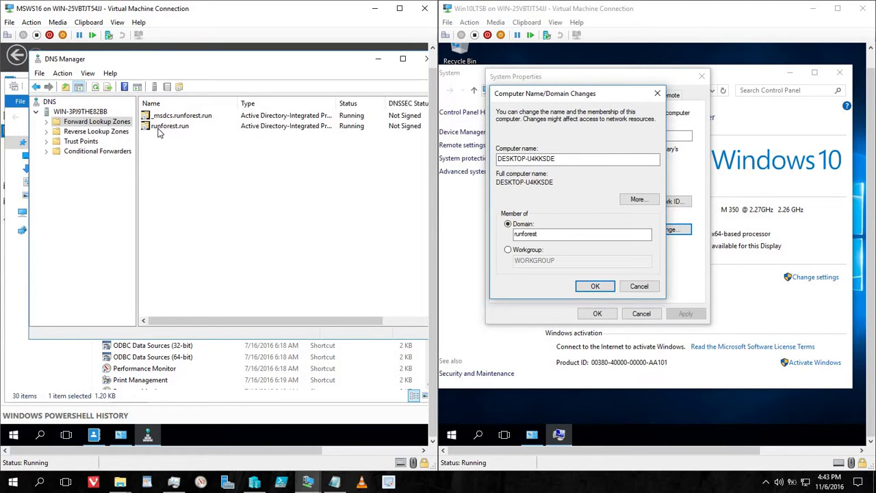
left_click(159, 130)
double_click(158, 132)
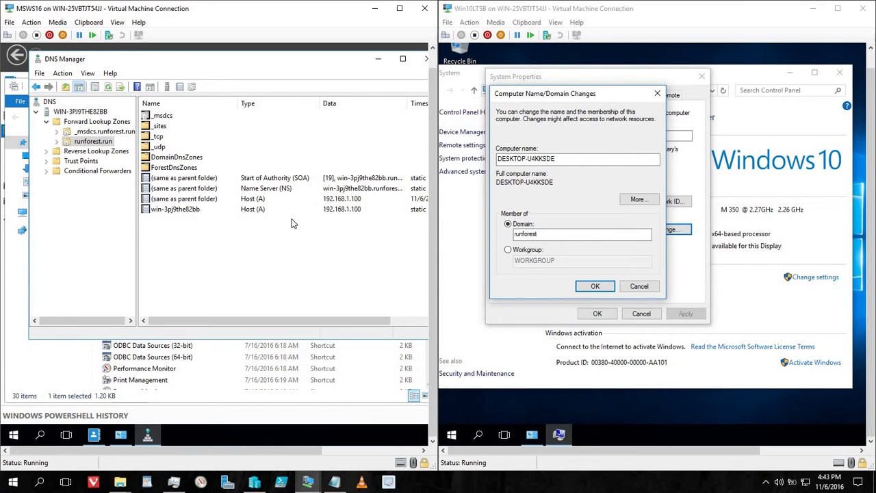
left_click(426, 59)
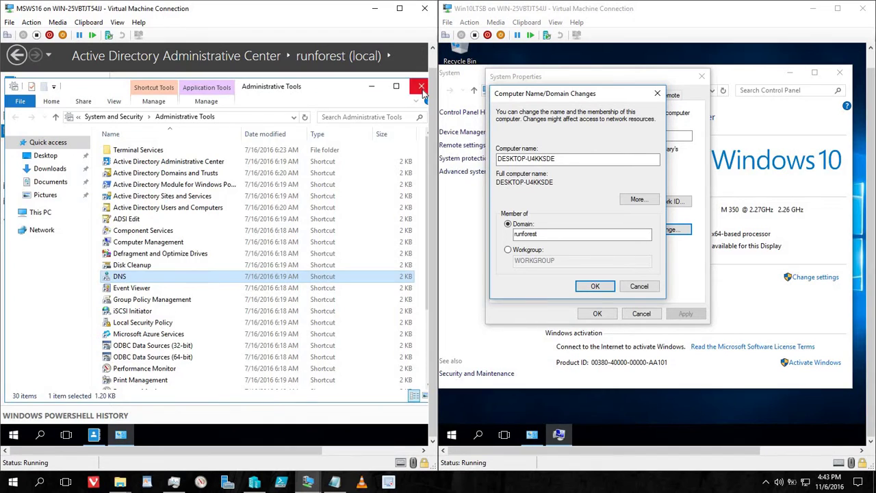
left_click(421, 87)
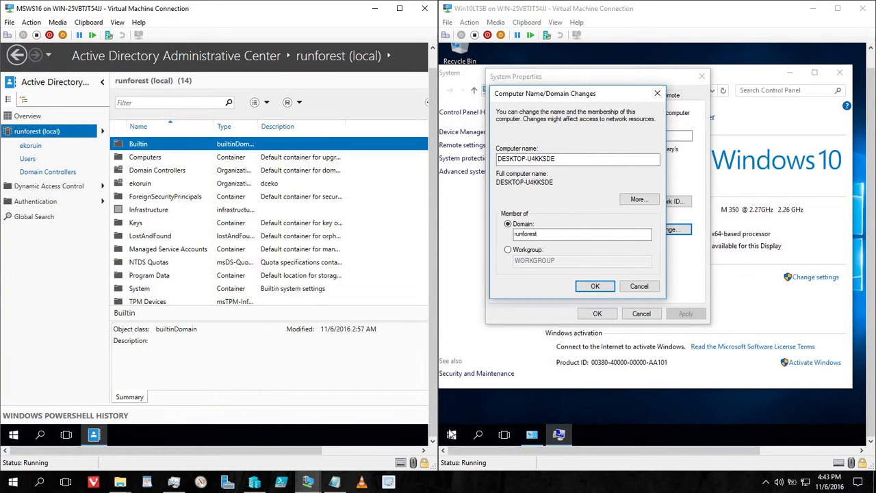
Step: Confirm the Windows 10 Ethernet IPv4 preferred DNS server is 192.168.1.100 and accept the settings
right_click(451, 437)
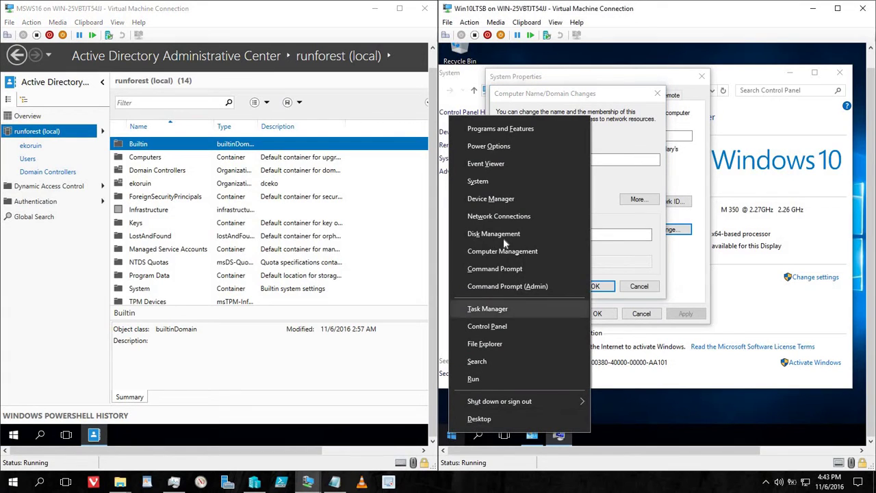
left_click(505, 215)
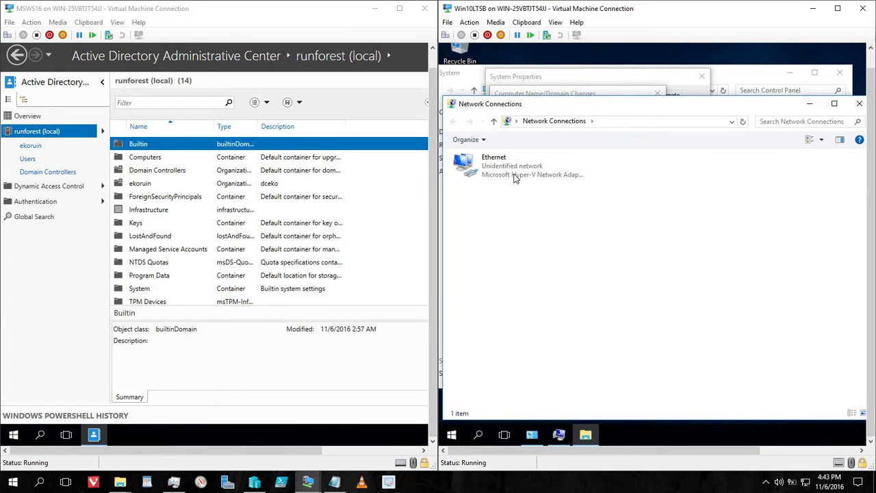
double_click(516, 178)
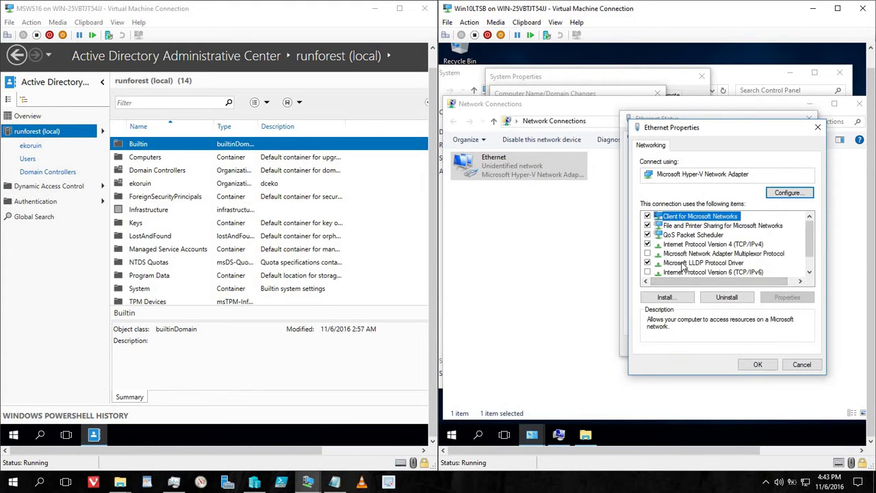
double_click(706, 245)
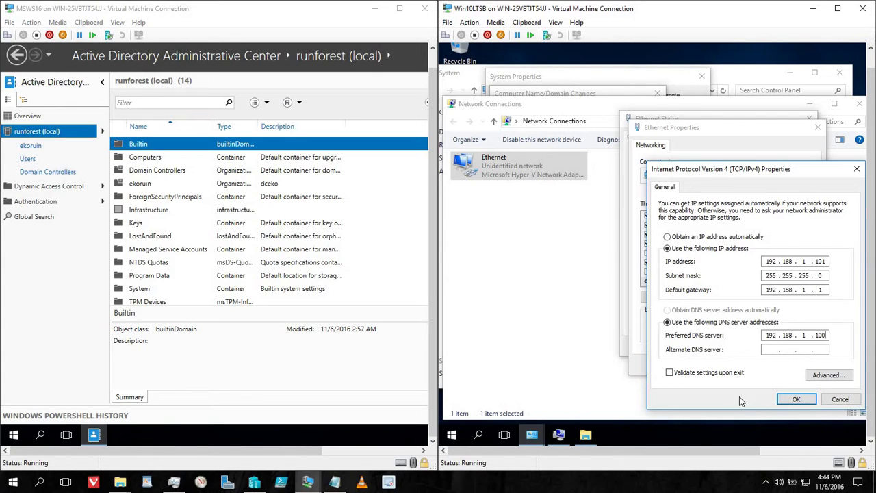
left_click(797, 401)
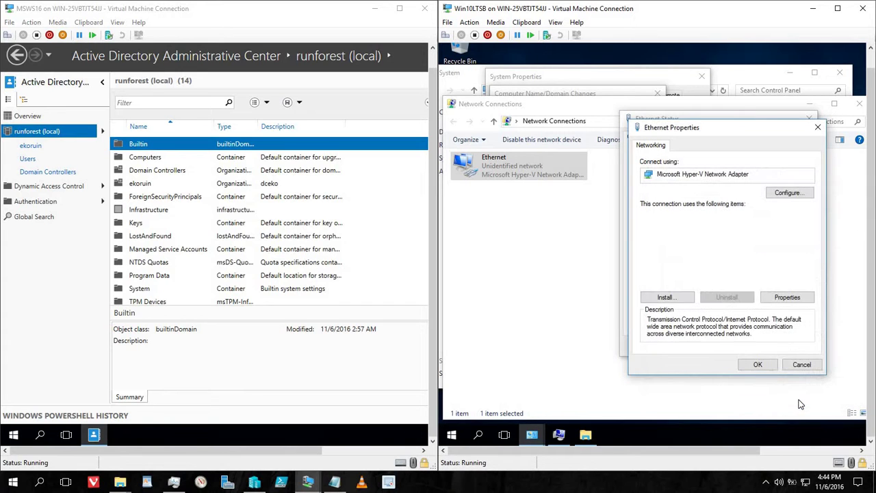
left_click(760, 365)
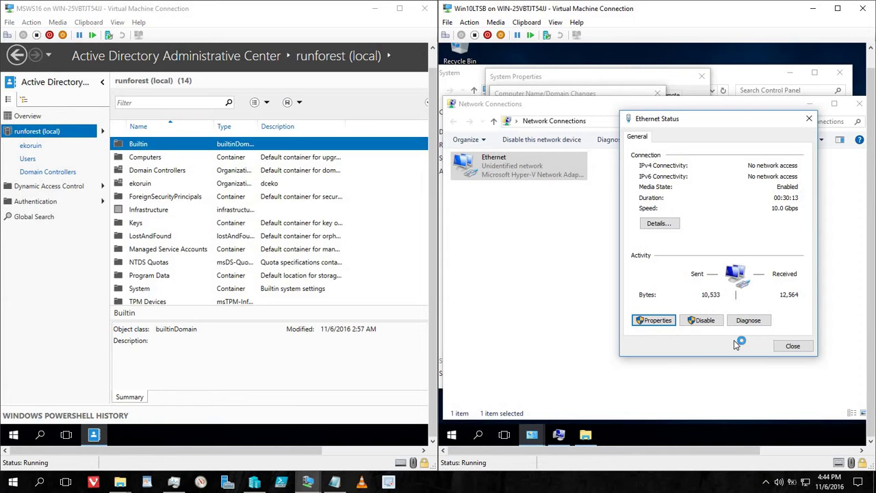
Step: Start diagnostics on the Win10 Ethernet connection, then close Ethernet Status and Network Connections
left_click(748, 320)
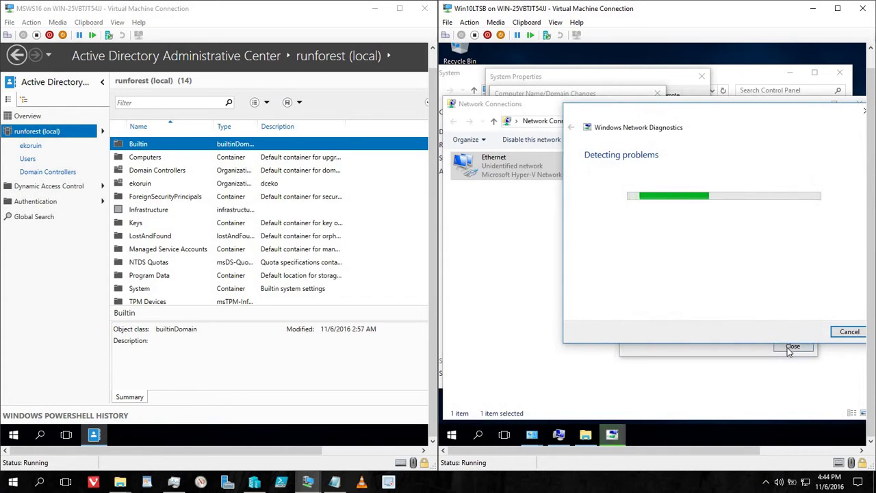
left_click(792, 347)
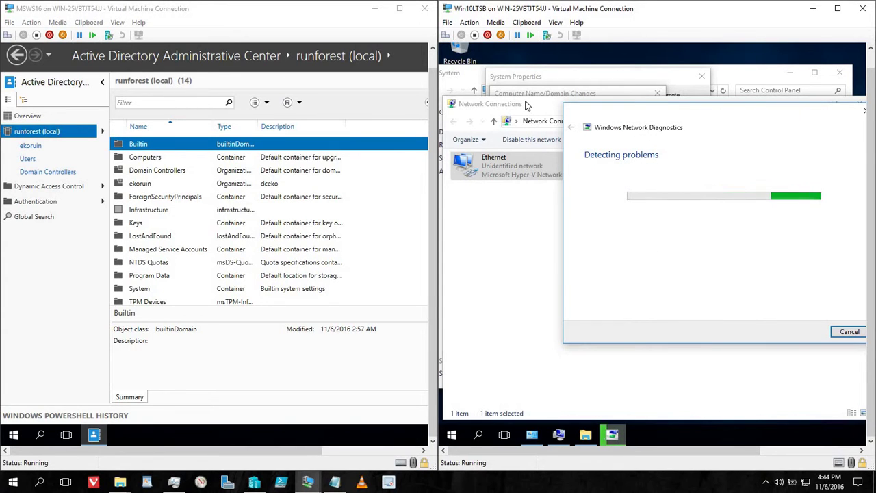
left_click(622, 108)
left_click_drag(622, 108, 637, 205)
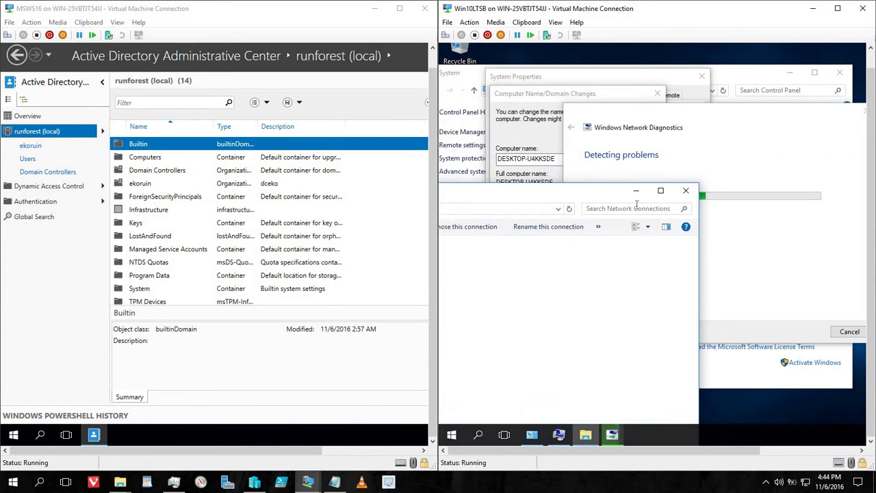
left_click(685, 191)
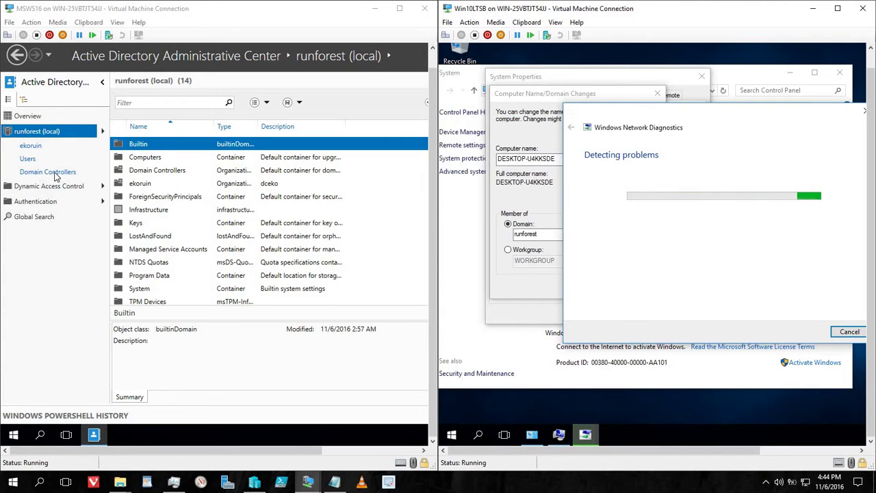
Step: Switch ADAC to tree view, expand runforest (local), and select the ekoruin OU
left_click(24, 99)
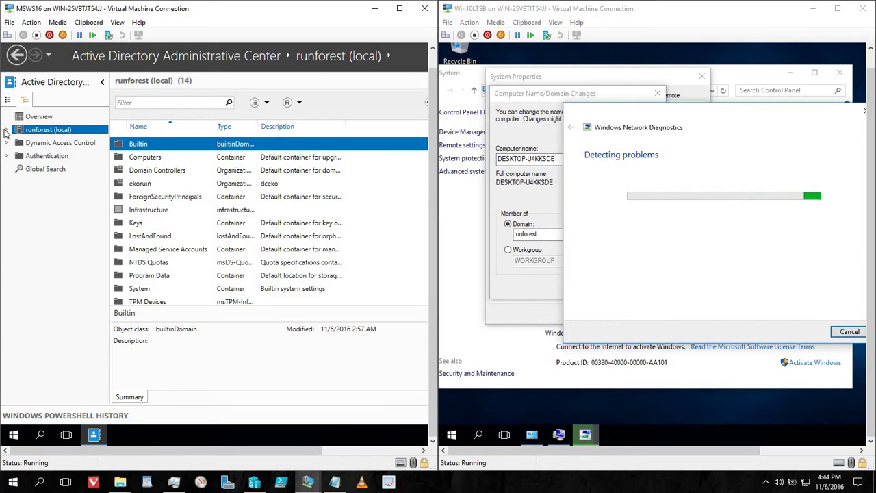
left_click(7, 130)
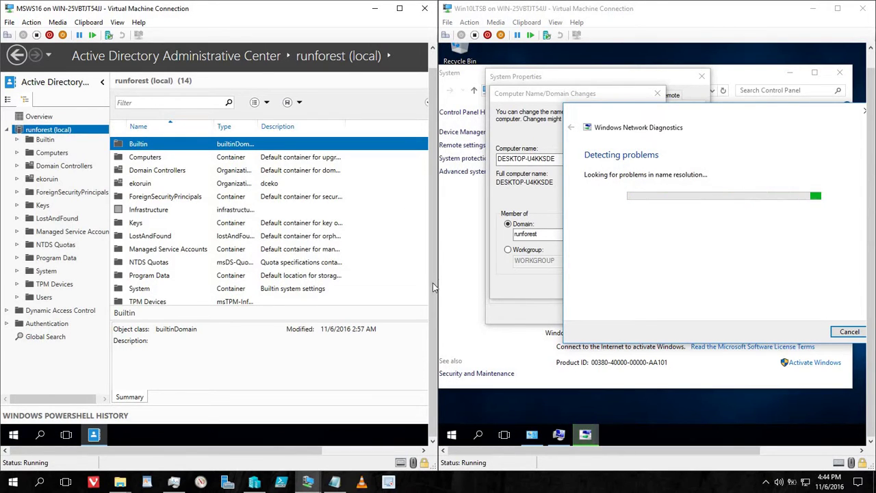
left_click_drag(433, 283, 433, 327)
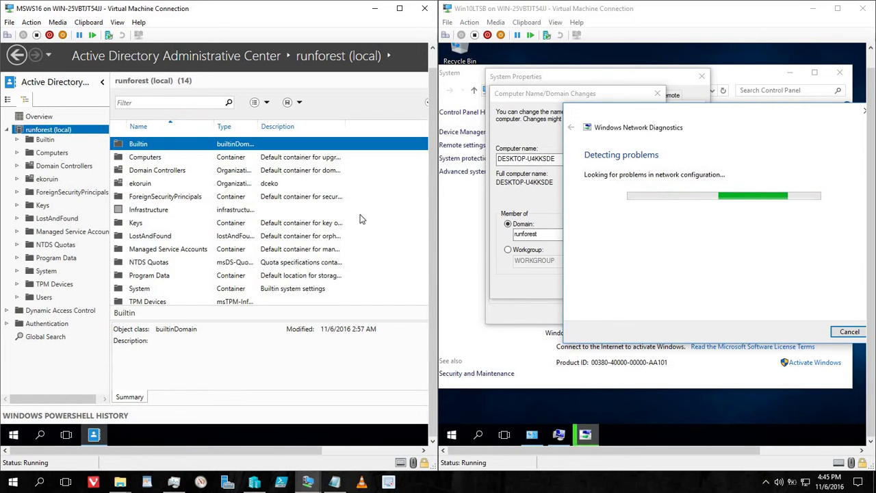
left_click(51, 180)
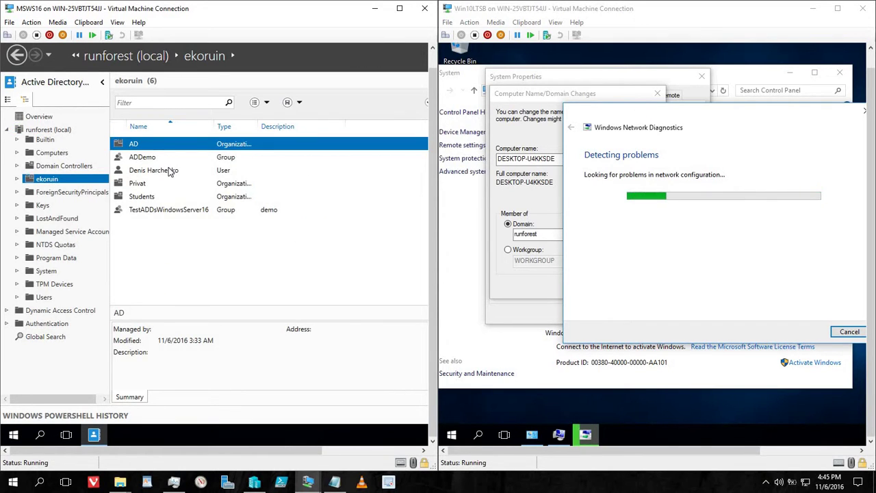
Step: Edit the ekoruin user's UPN logon name, save the account, then reopen its properties
double_click(170, 171)
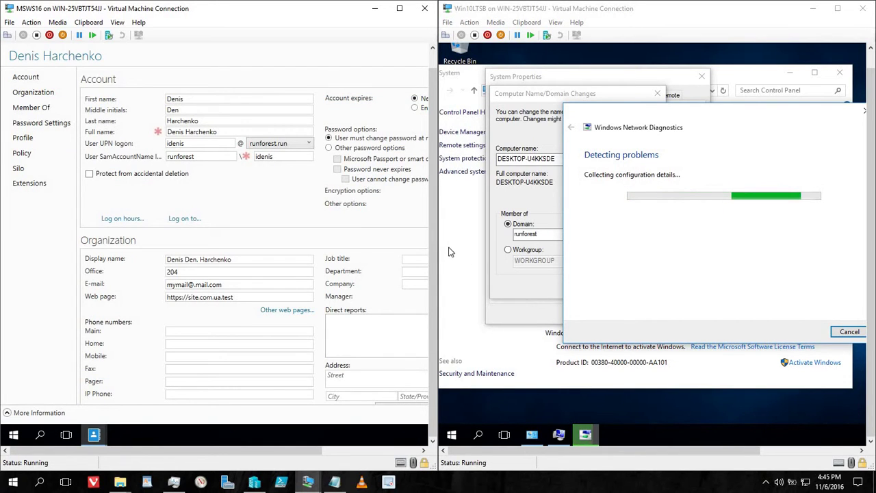
left_click(221, 145)
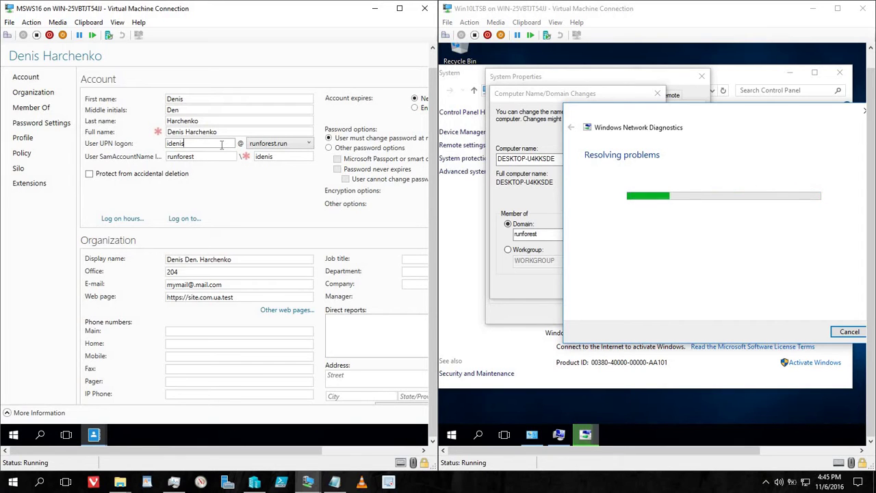
type("ka")
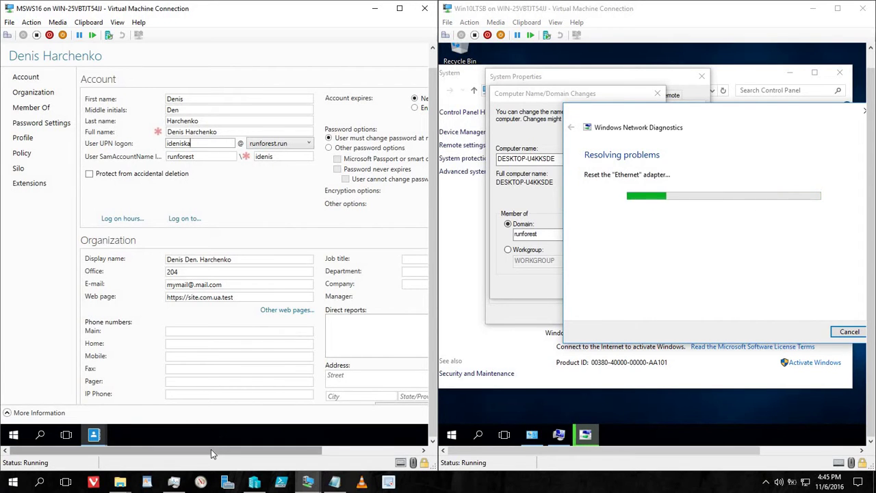
left_click_drag(210, 450, 325, 455)
left_click(351, 417)
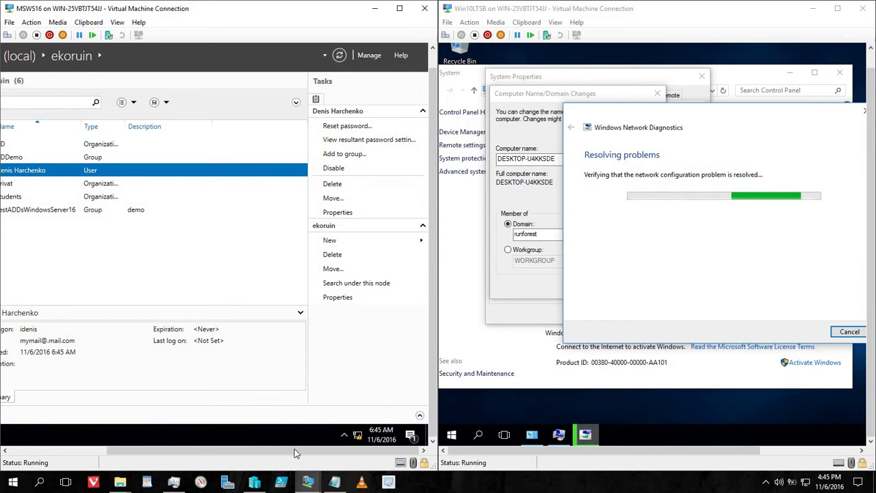
left_click_drag(296, 453, 188, 452)
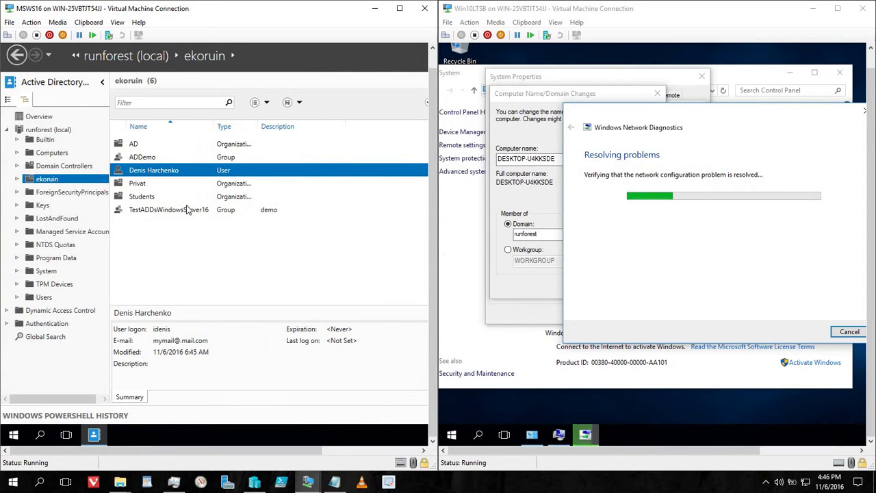
double_click(185, 171)
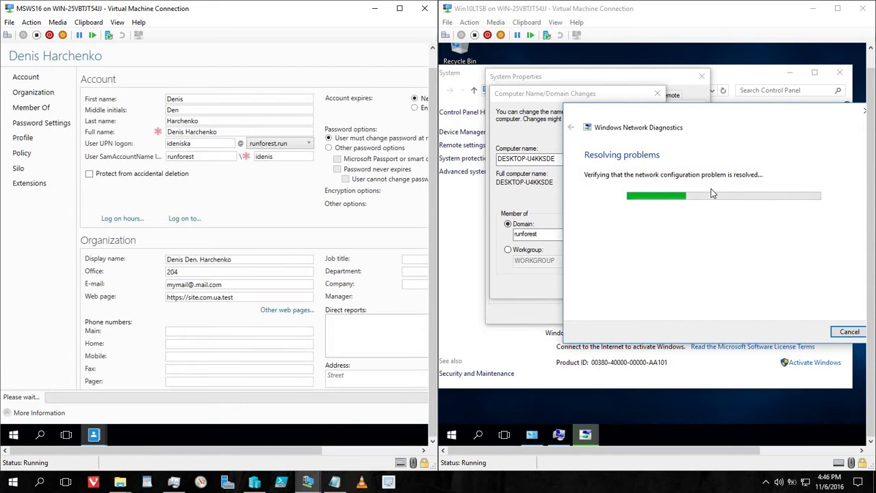
Step: Close Network Diagnostics and change the computer's domain membership to runforest.run
left_click(847, 334)
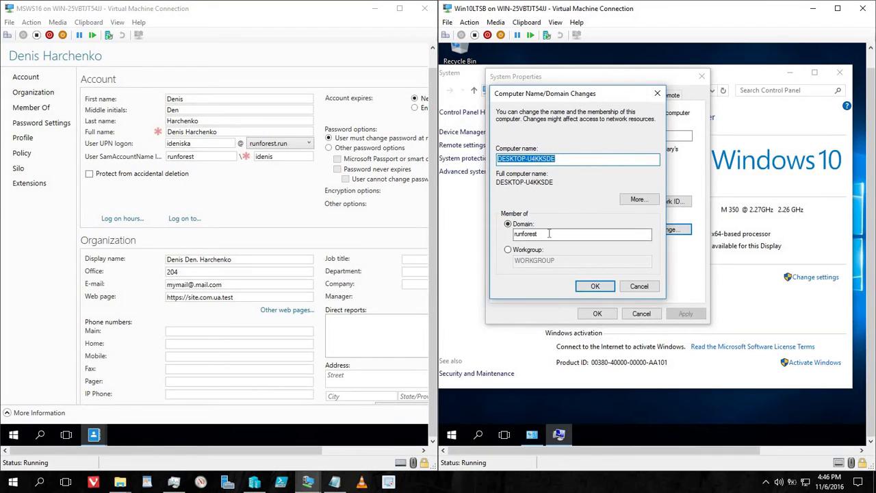
left_click(549, 233)
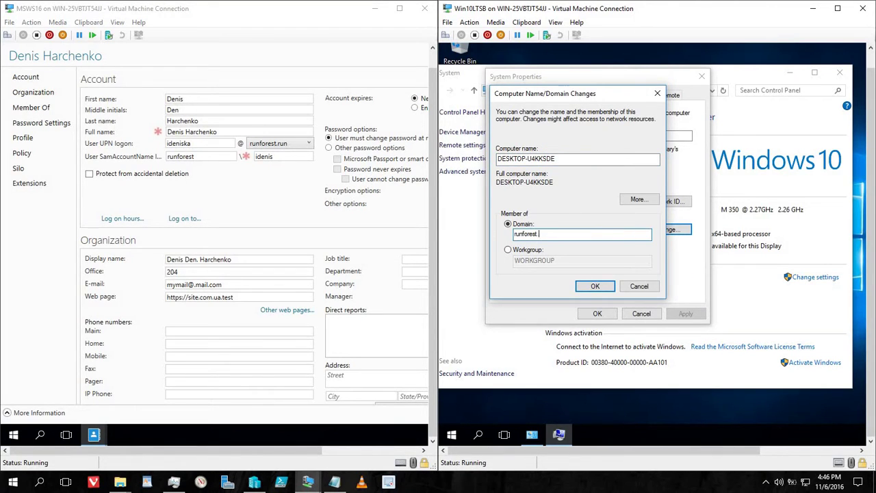
left_click(586, 288)
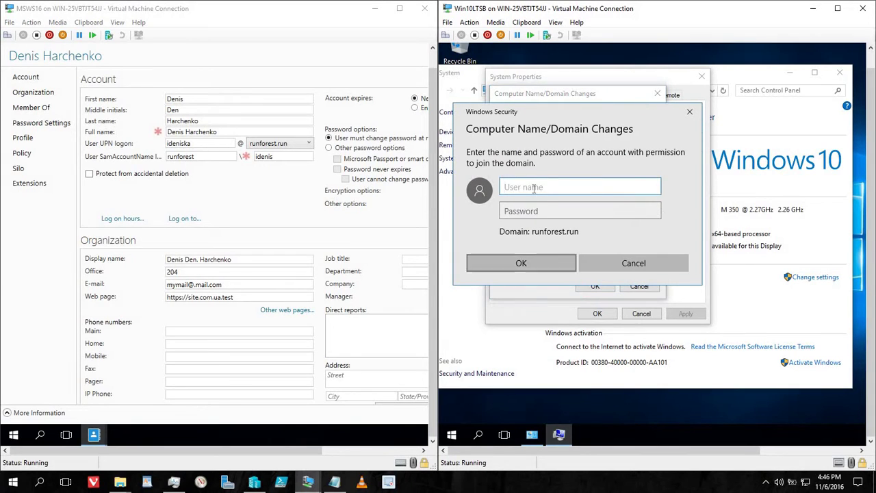
Step: Authorize the domain join as RUNFOREST\Administrator with the administrator password
left_click(531, 185)
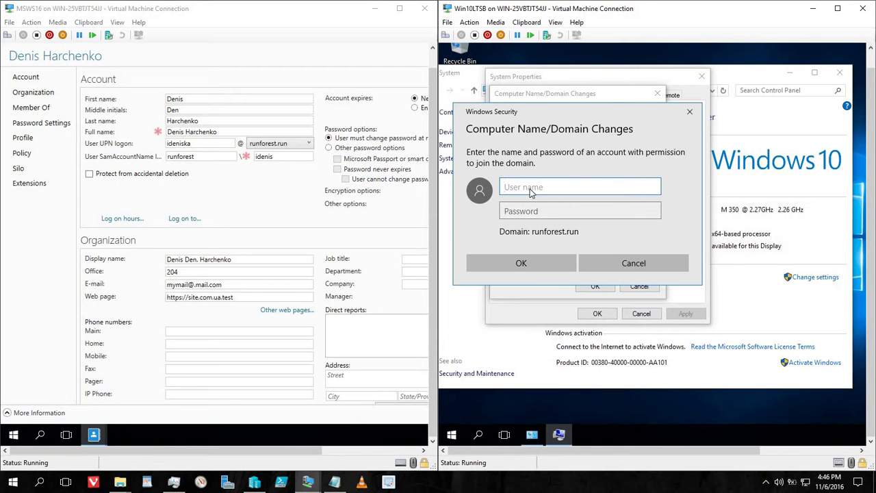
type("r")
type("forest\\idenis")
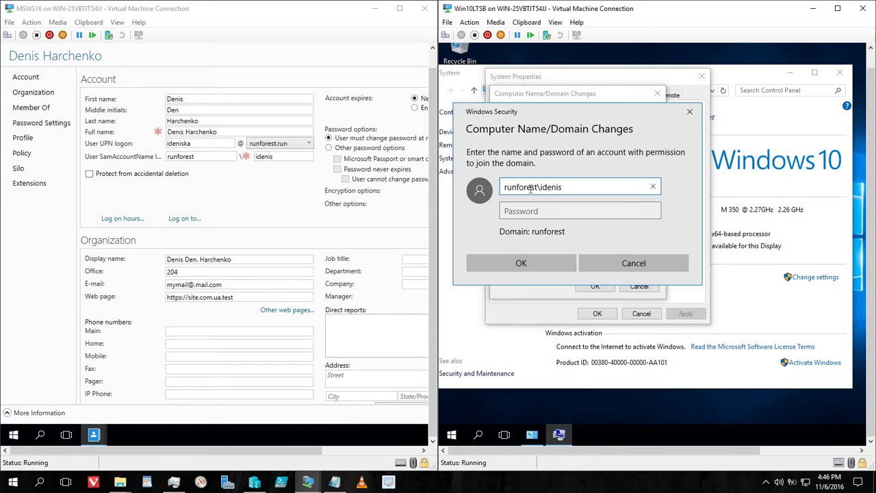
key("BackSpace")
key("BackSpace")
key("BackSpace")
key("BackSpace")
key("BackSpace")
key("BackSpace")
key("BackSpace")
key("BackSpace")
key("BackSpace")
key("BackSpace")
key("BackSpace")
key("BackSpace")
key("BackSpace")
key("BackSpace")
key("BackSpace")
key("BackSpace")
type("RUNFOREST\\A")
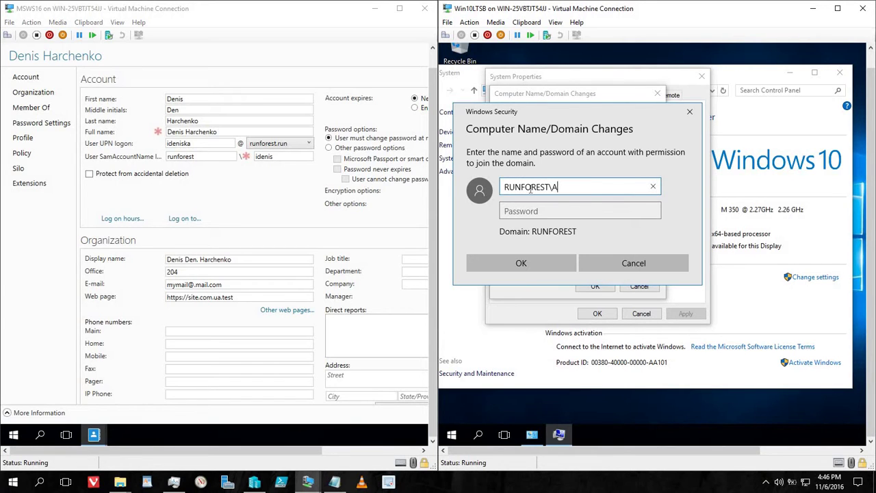
type("dministrator")
key("Tab")
type("******")
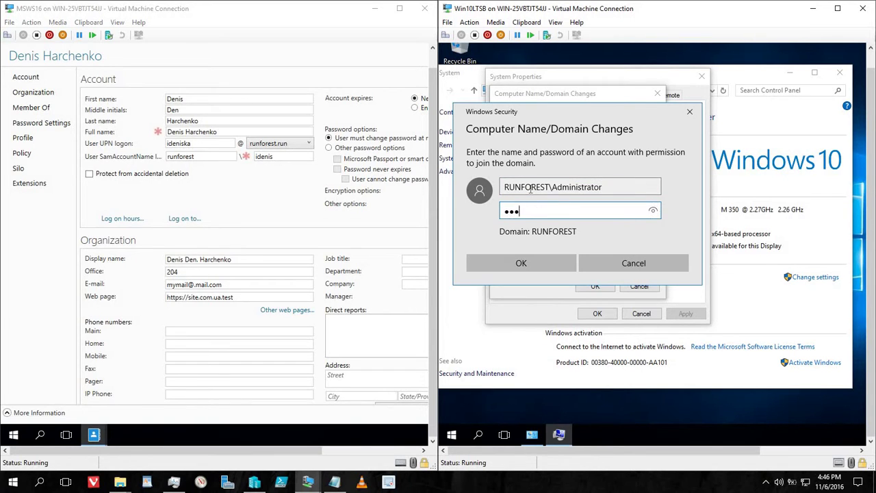
left_click(539, 259)
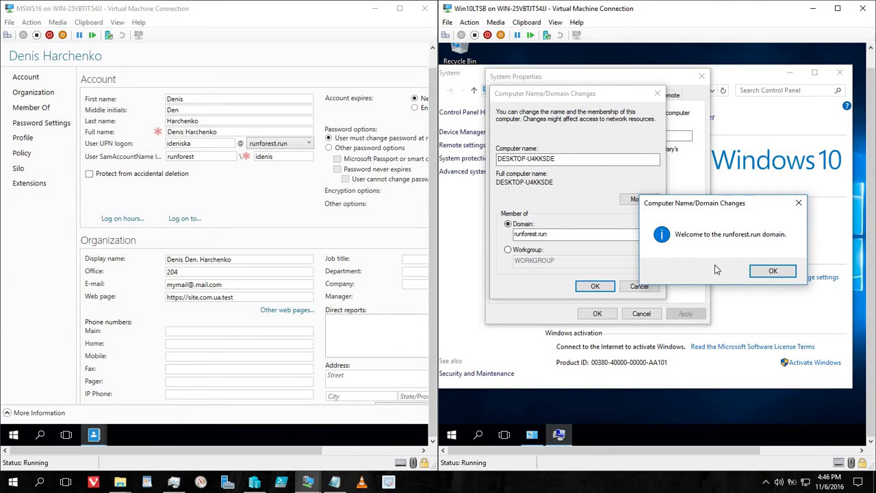
Step: Acknowledge the runforest.run welcome and restart notices, close System Properties, and restart now
left_click(772, 271)
left_click(588, 277)
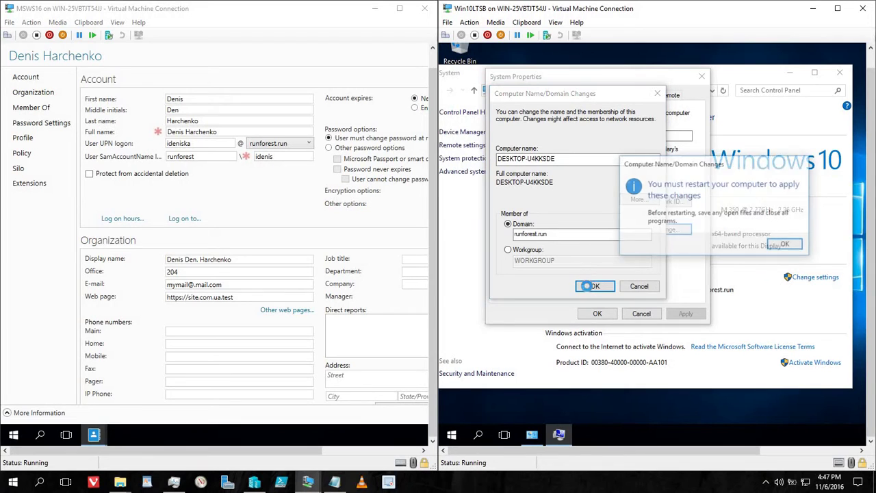
left_click(792, 247)
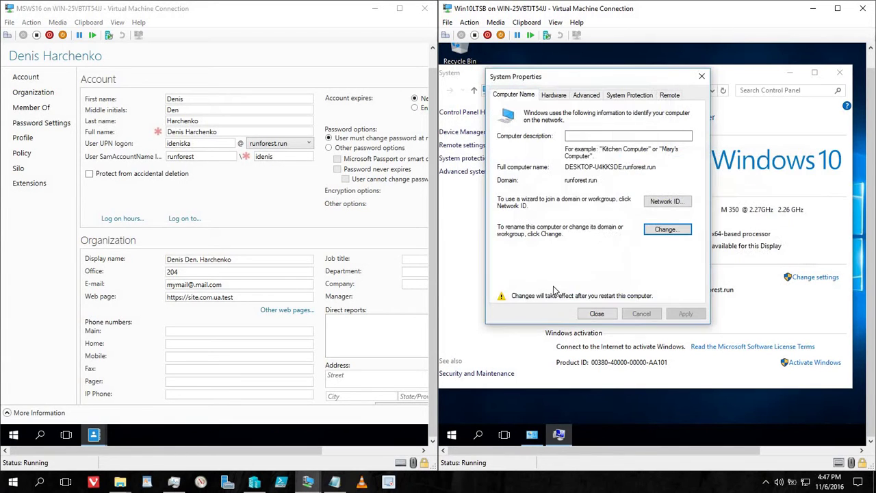
left_click(597, 314)
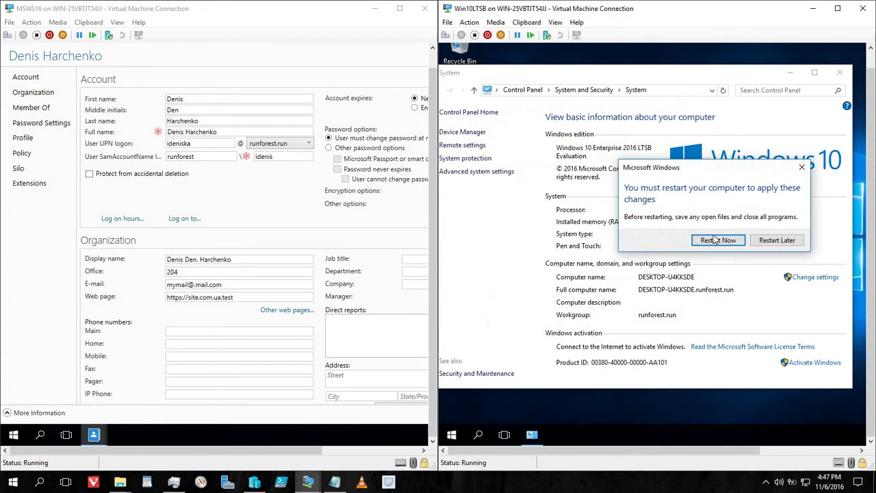
left_click(715, 240)
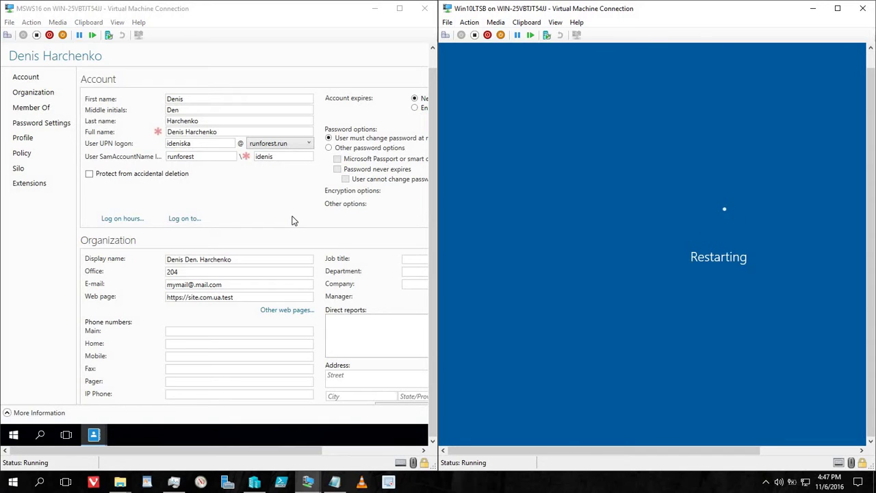
Step: Browse the user's Member Of, Extensions and Authentication Policy Silo sections in ADAC
left_click(31, 109)
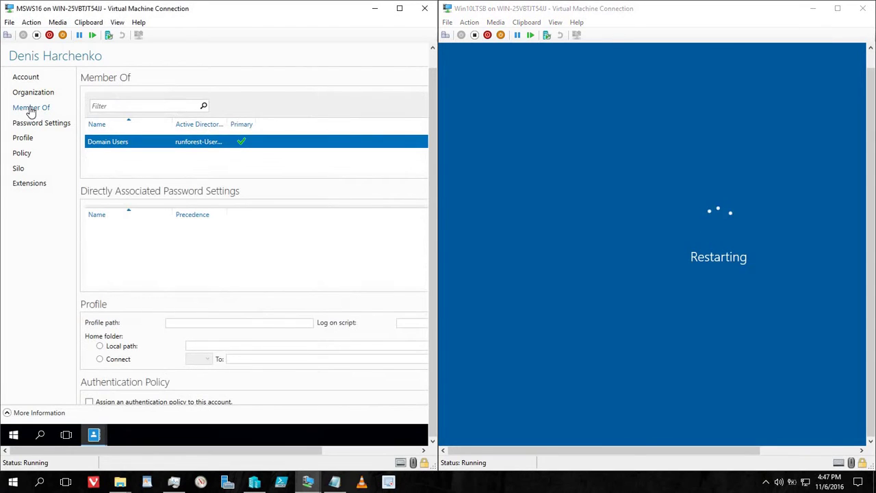
left_click(29, 184)
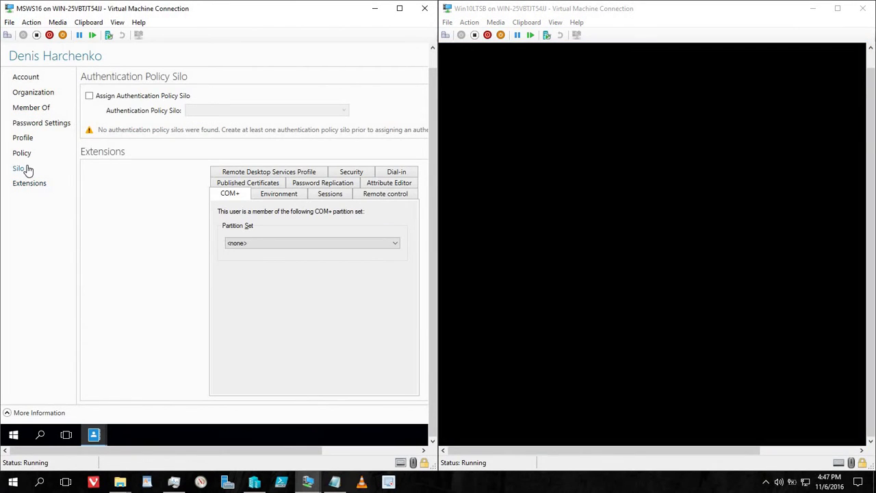
left_click(21, 169)
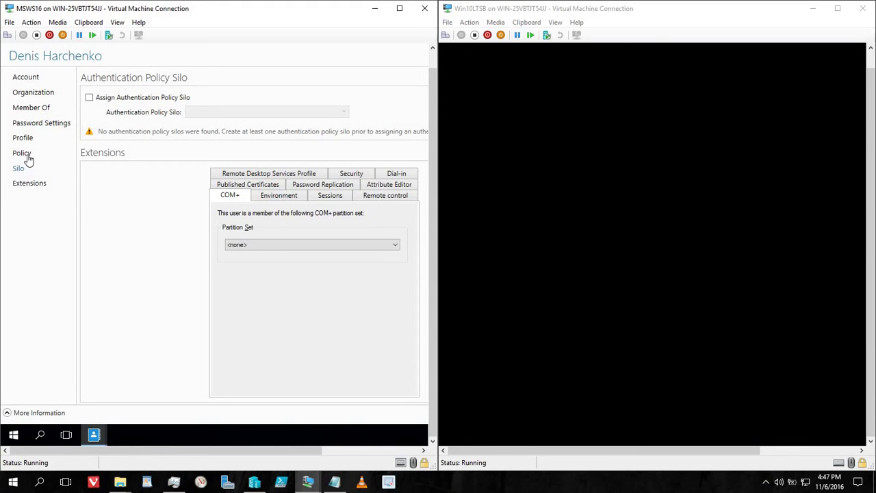
Step: Review the user's Authentication Policy, Profile, Password Settings, Member Of and Organization sections, ending on Account
left_click(28, 153)
left_click(30, 140)
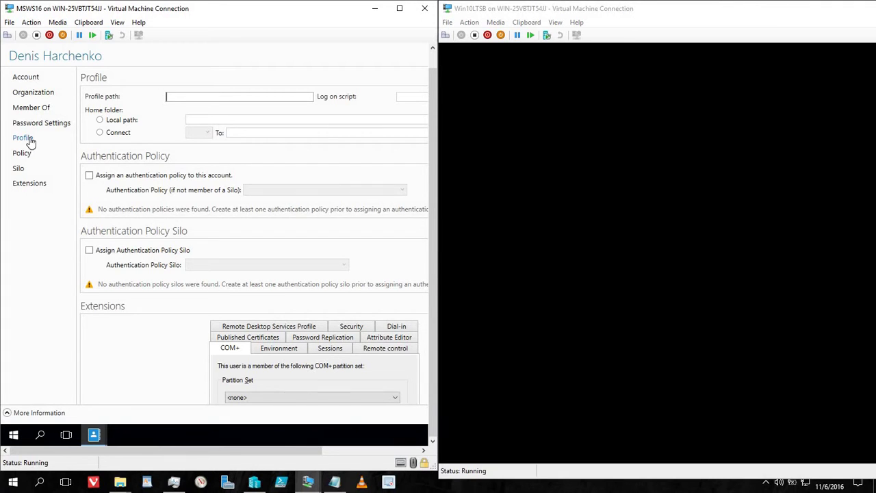
left_click(37, 126)
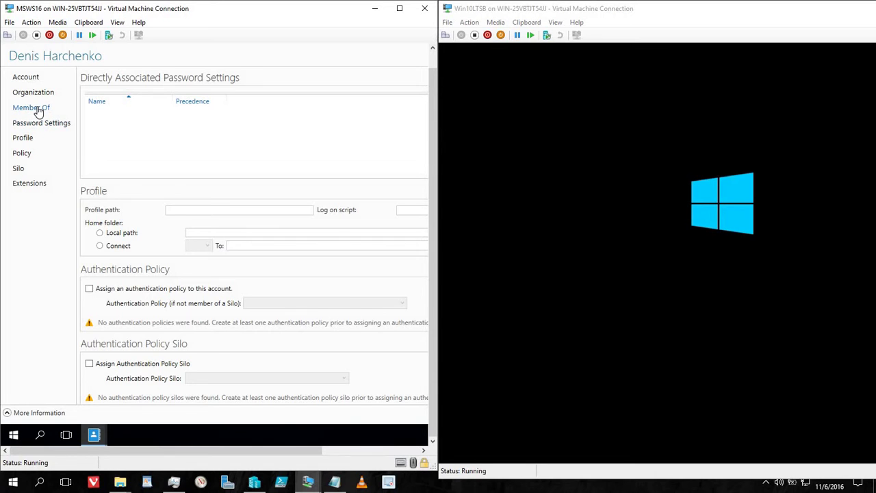
left_click(38, 110)
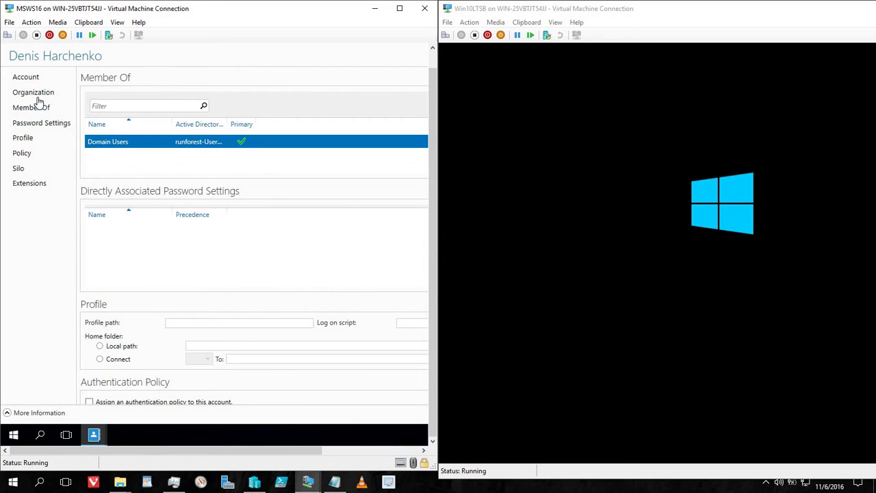
left_click(37, 99)
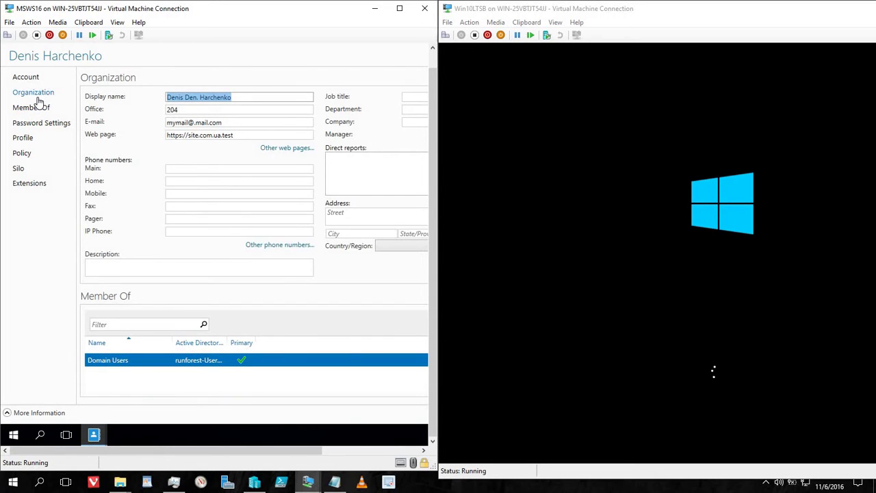
left_click(32, 79)
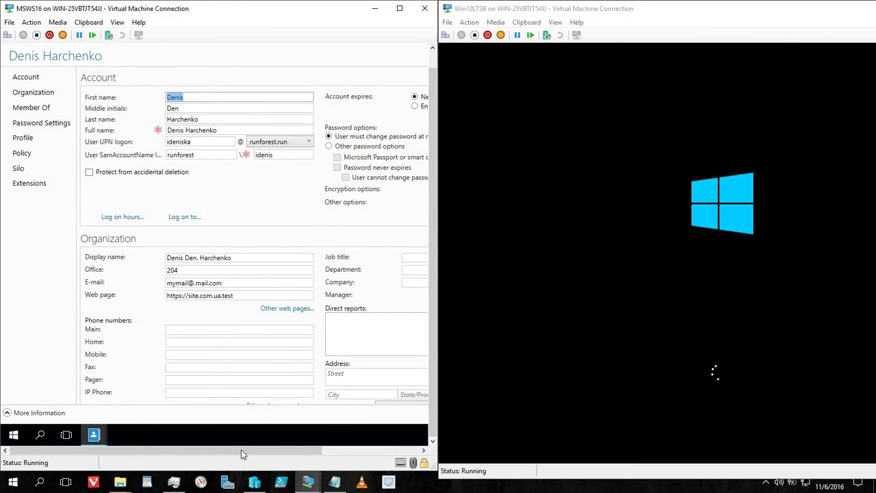
left_click_drag(241, 450, 309, 459)
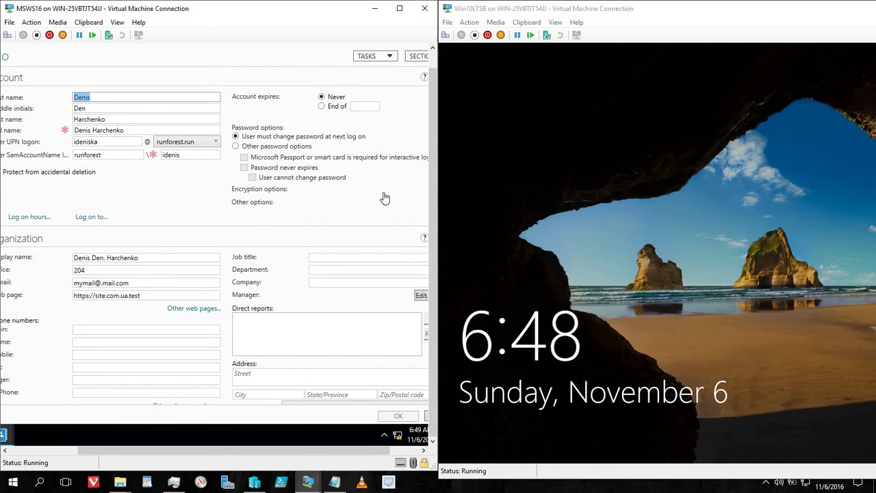
Step: Enter the domain user's runforest.run UPN at the Windows 10 sign-in and close the server's user properties
left_click(506, 103)
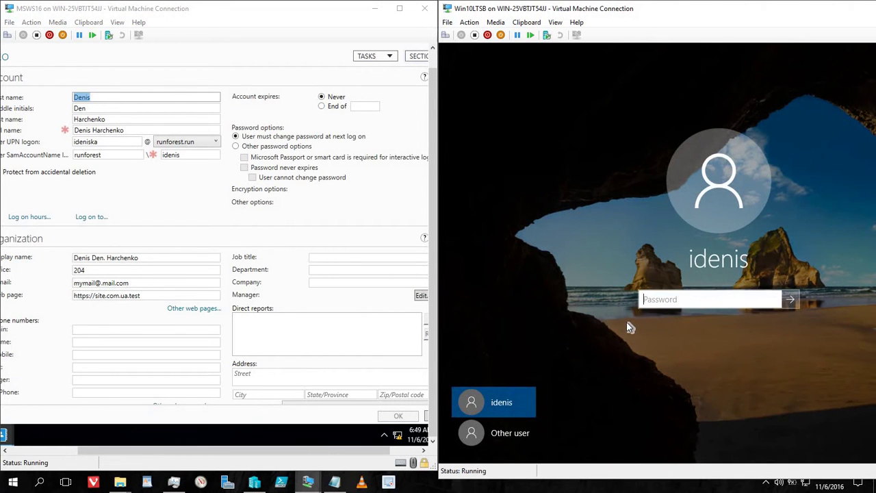
left_click(515, 431)
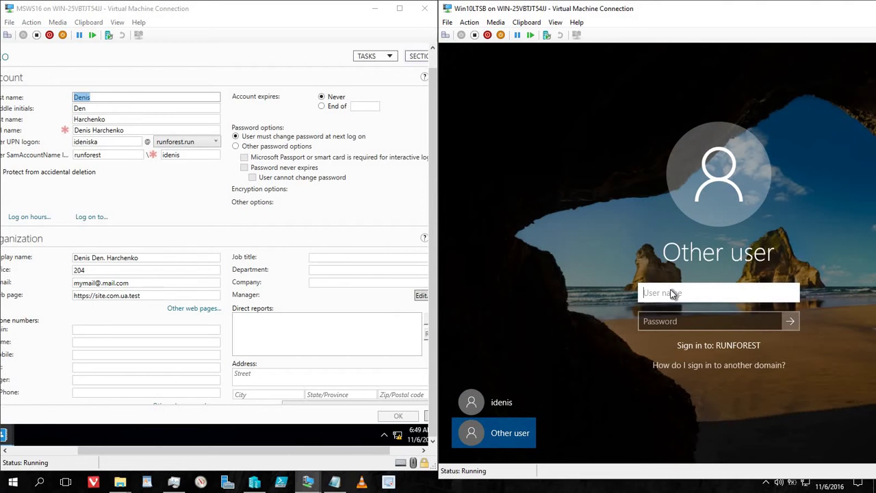
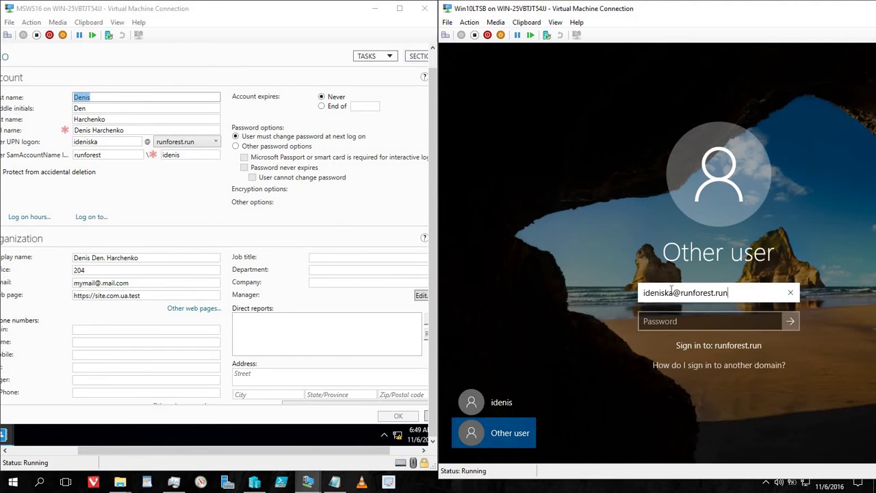
key("Tab")
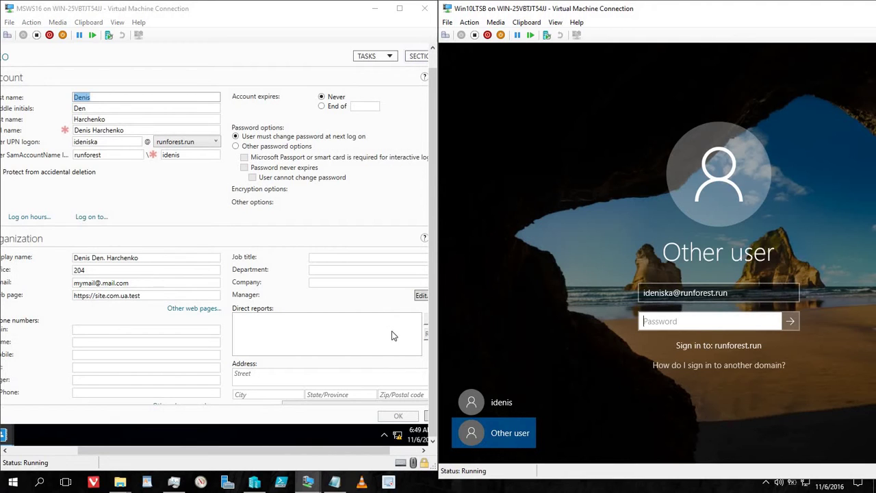
left_click(399, 416)
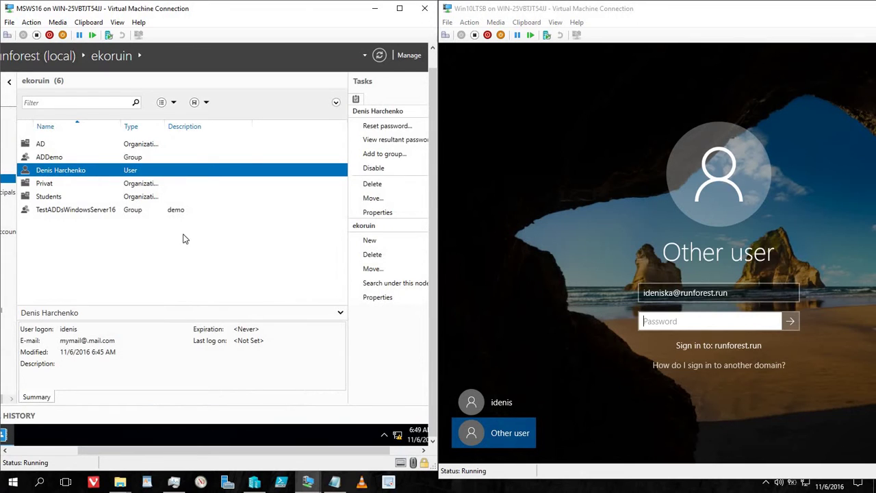
Step: Reset the domain user's password in ADAC, keeping the change-at-next-logon requirement
right_click(164, 176)
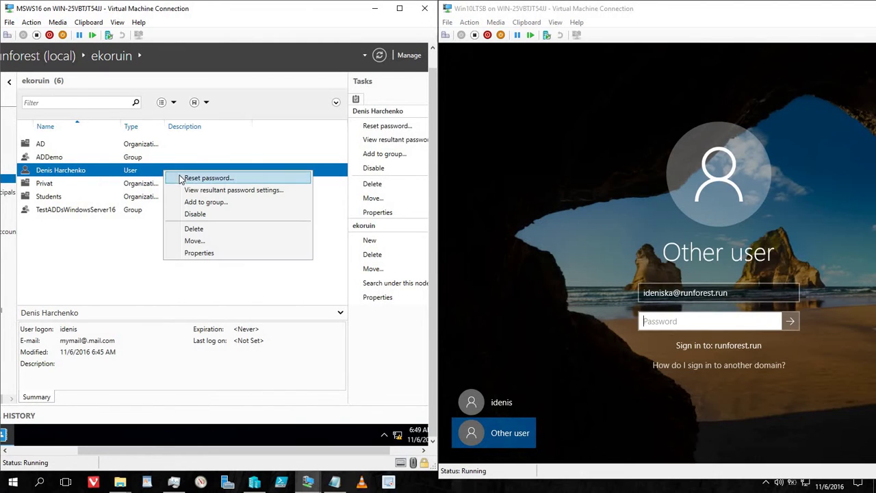
left_click(188, 180)
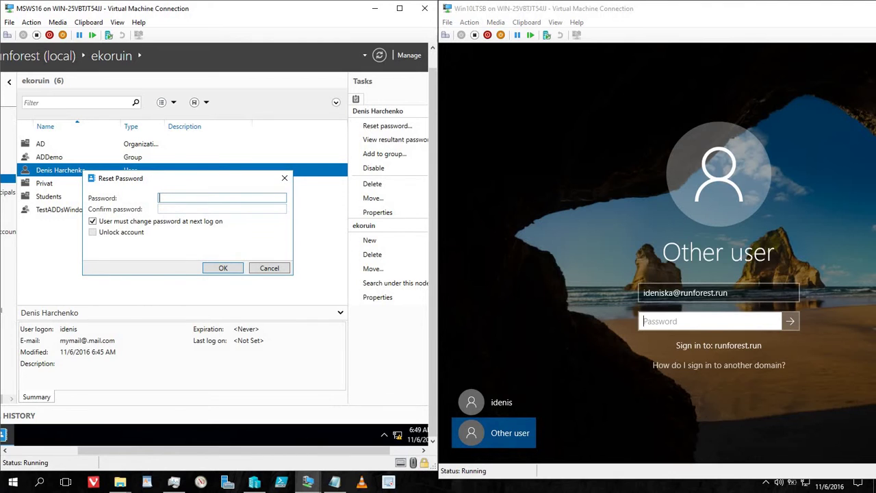
type("******")
left_click(192, 203)
type("******")
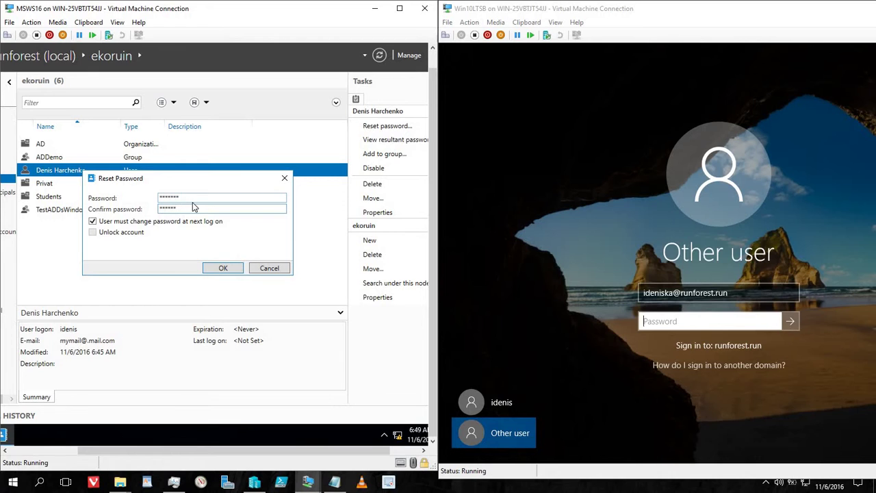
type("*")
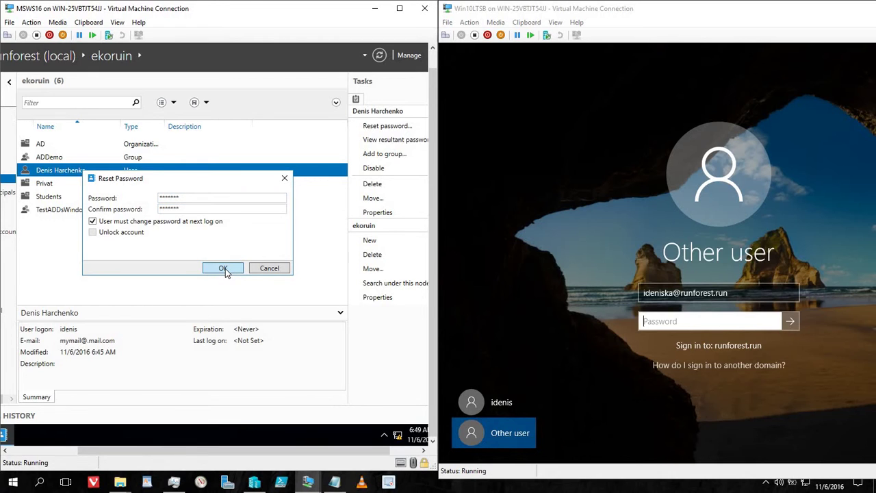
left_click(224, 269)
left_click(714, 321)
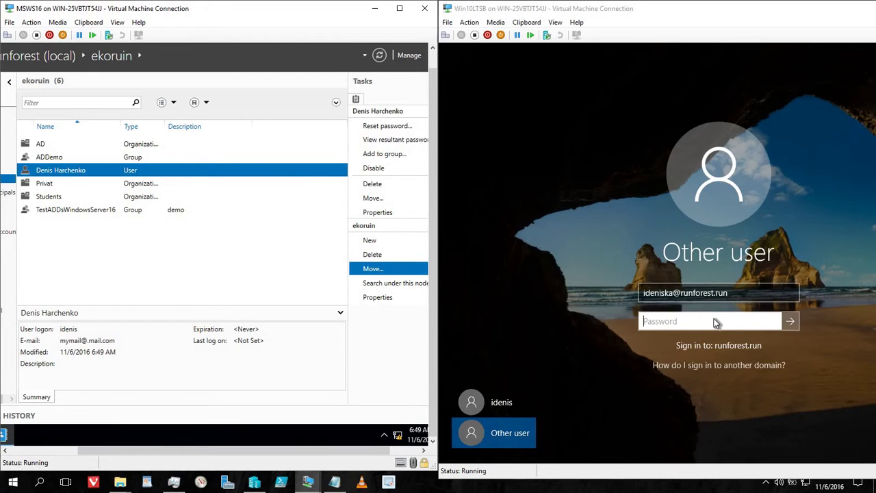
Step: Sign in to Windows 10 with the domain user's temporary password and accept the required change
type("******")
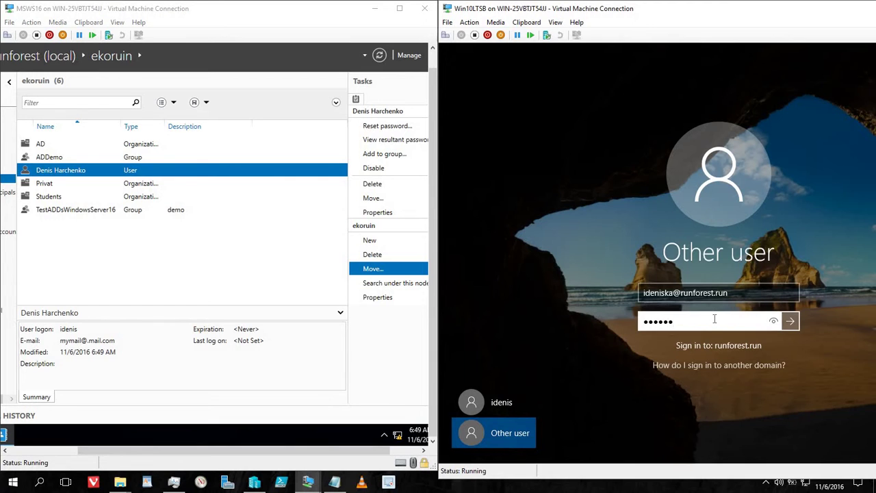
type("*")
left_click(791, 323)
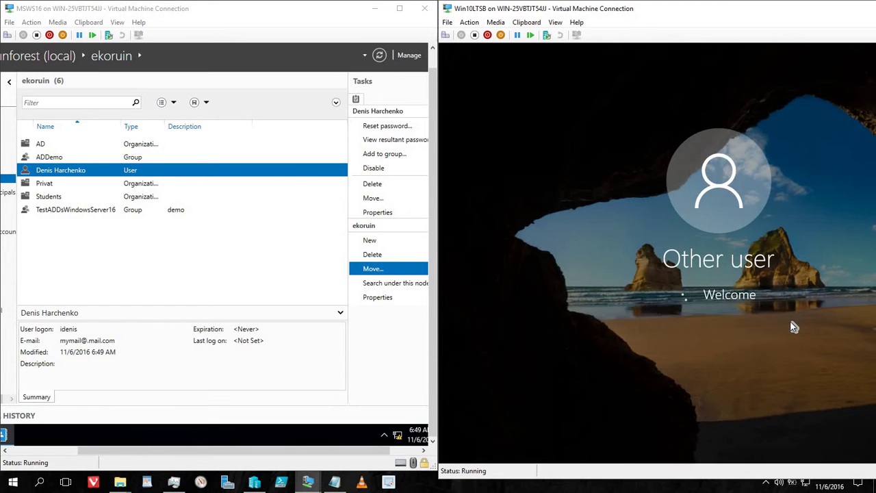
left_click(685, 332)
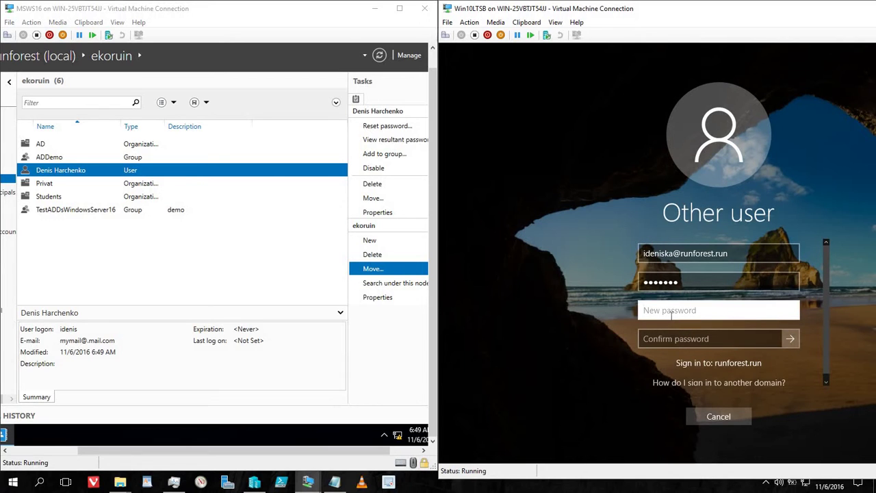
Step: Set and confirm a new password for the domain user, then sign in
type("**********")
key("Tab")
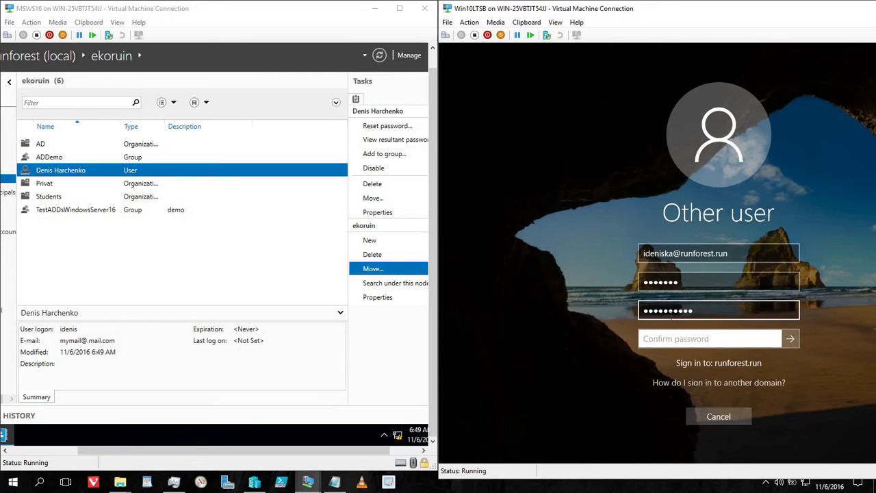
type("***********")
left_click(791, 339)
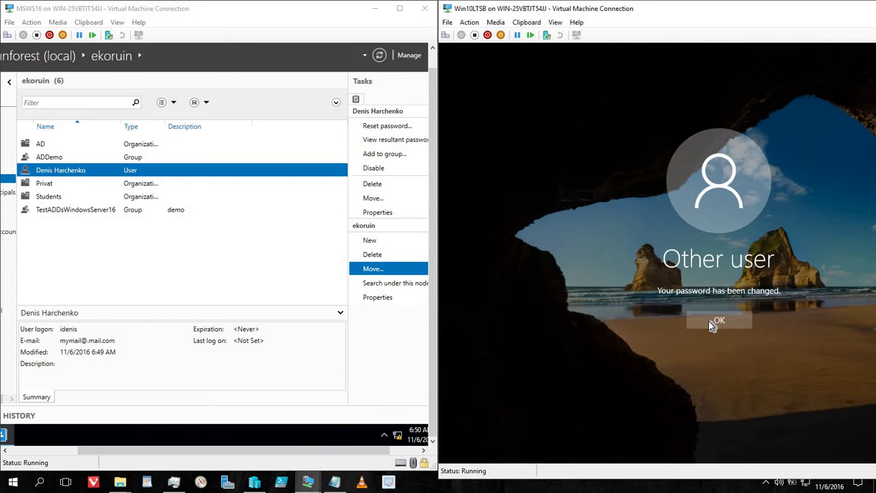
left_click(712, 323)
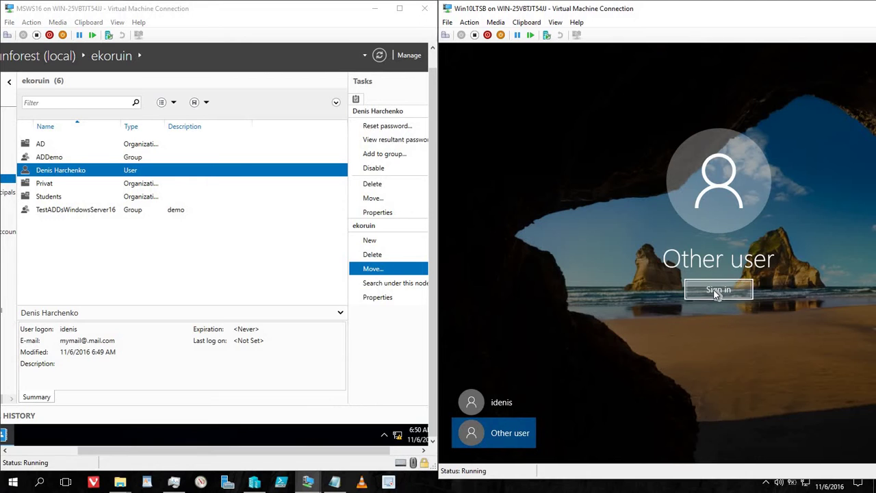
left_click(716, 290)
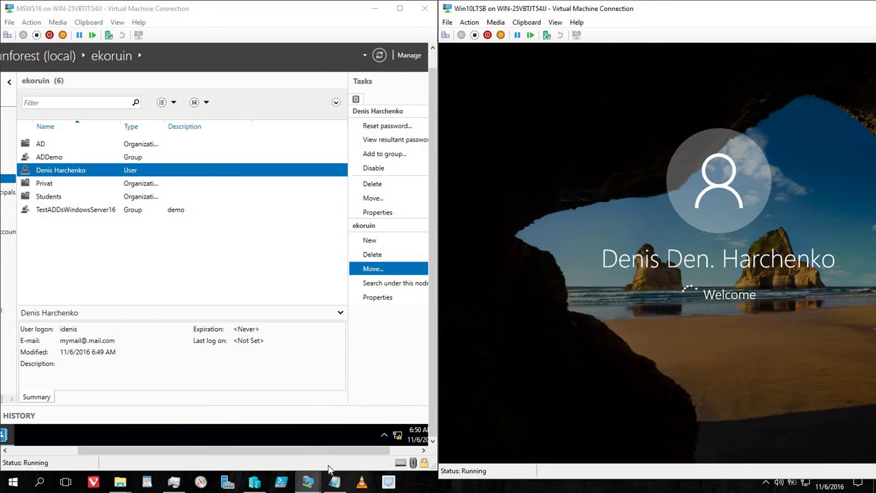
left_click_drag(340, 451, 227, 441)
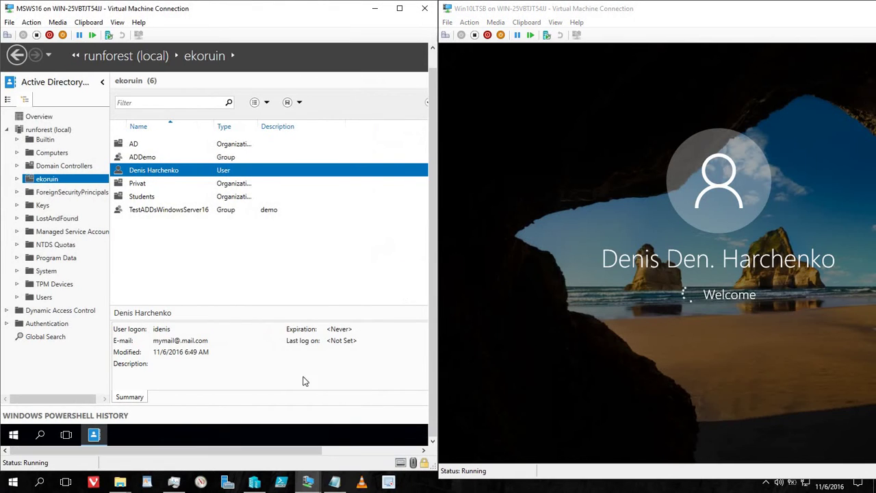
Step: Open the domain user's properties in ADAC, then return to the Windows 10 VM's first sign-in
double_click(271, 171)
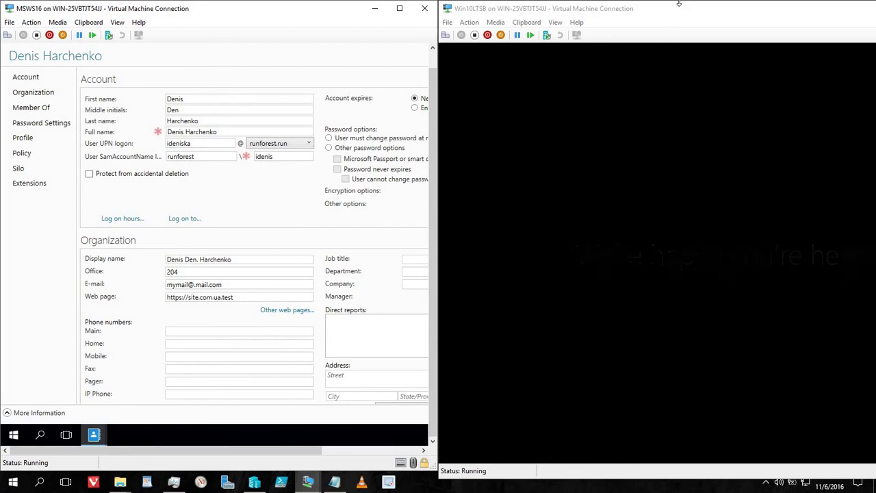
left_click(693, 19)
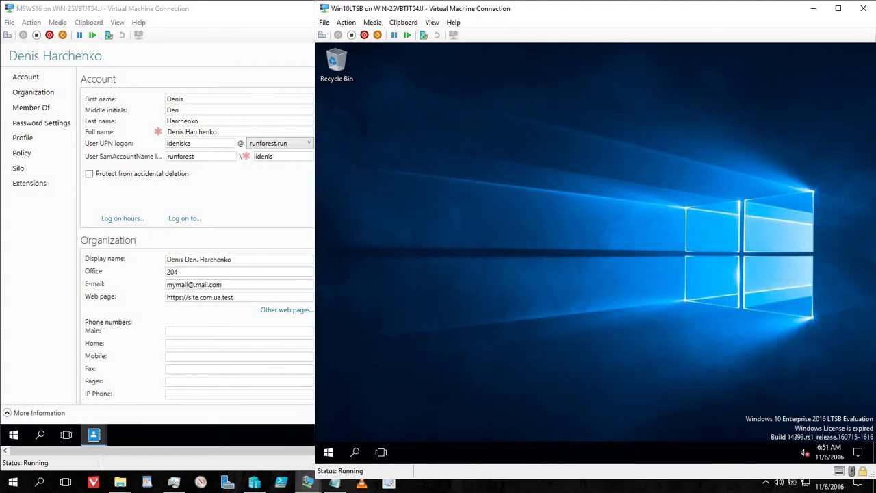
Step: Show the Windows 10 System page listing DESKTOP-U4KKSDE.runforest.run in domain runforest.run
right_click(332, 454)
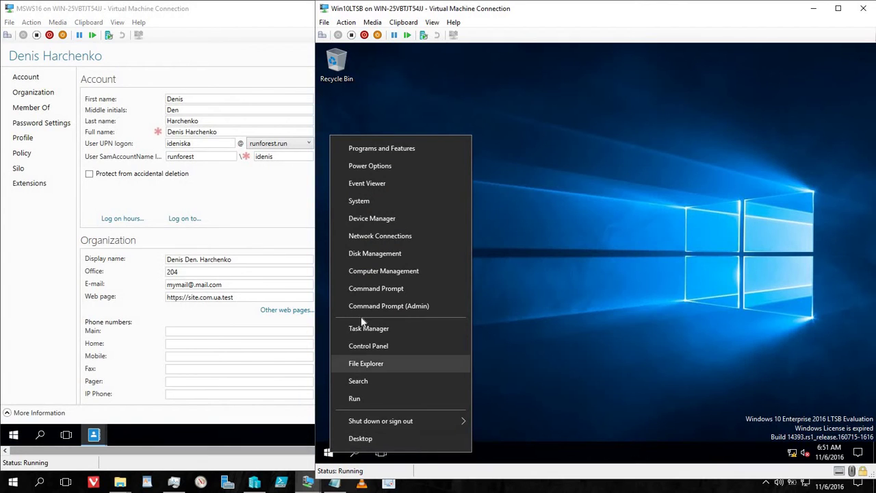
left_click(363, 204)
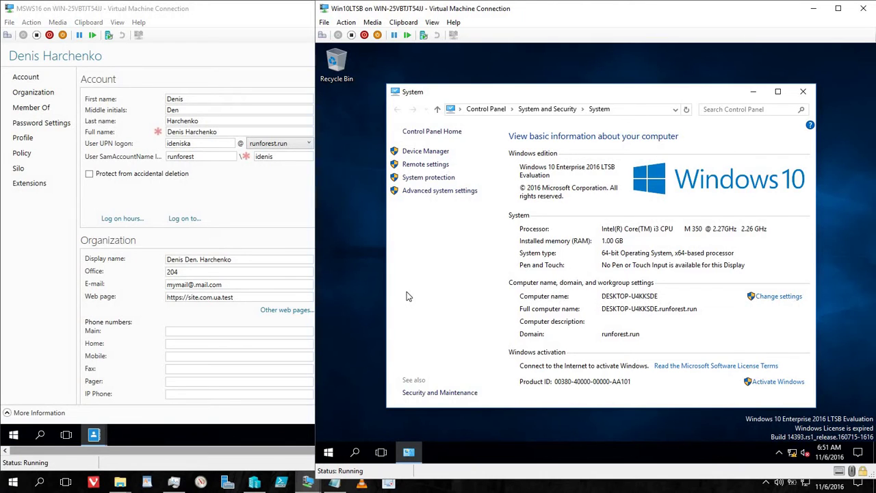
left_click(231, 198)
key("super+Left")
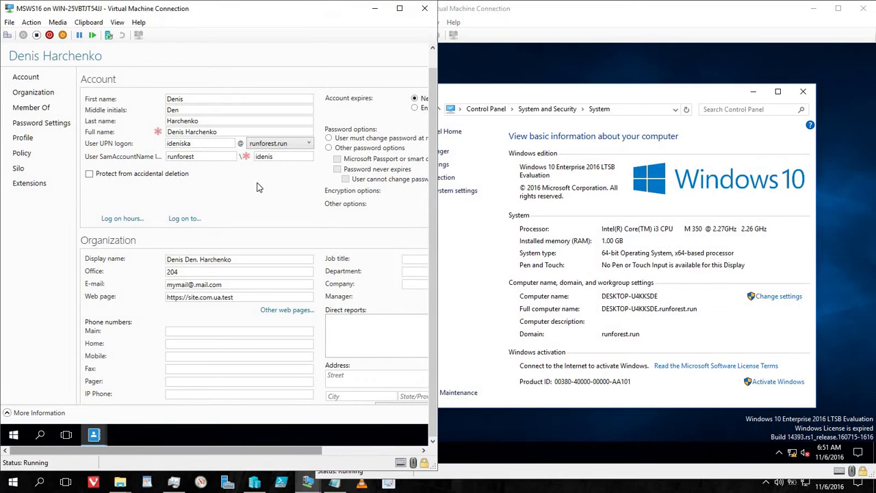
Step: Close the user's properties, list ADAC's Computers container, and open DESKTOP-U4KKSDE's properties
left_click(117, 22)
left_click(137, 32)
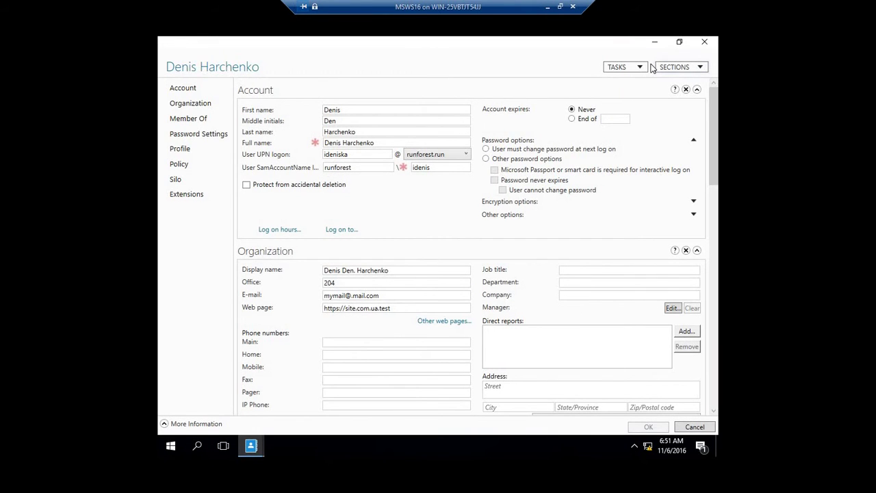
left_click(705, 43)
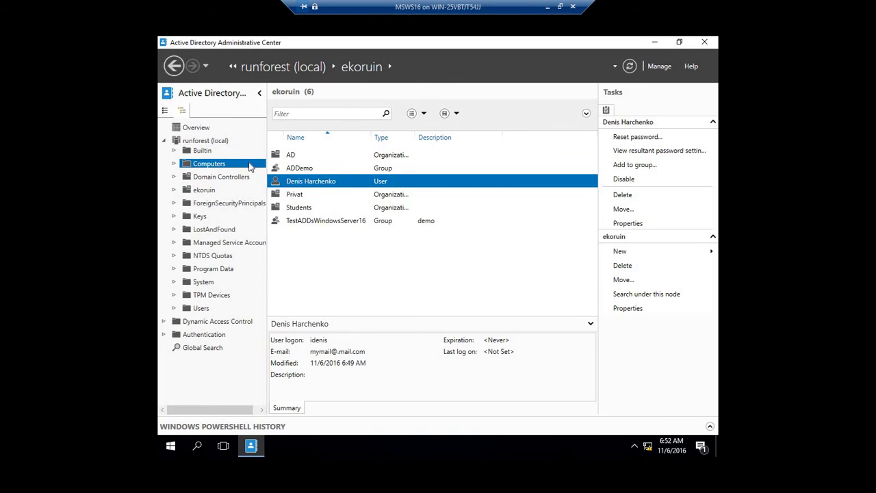
left_click(250, 166)
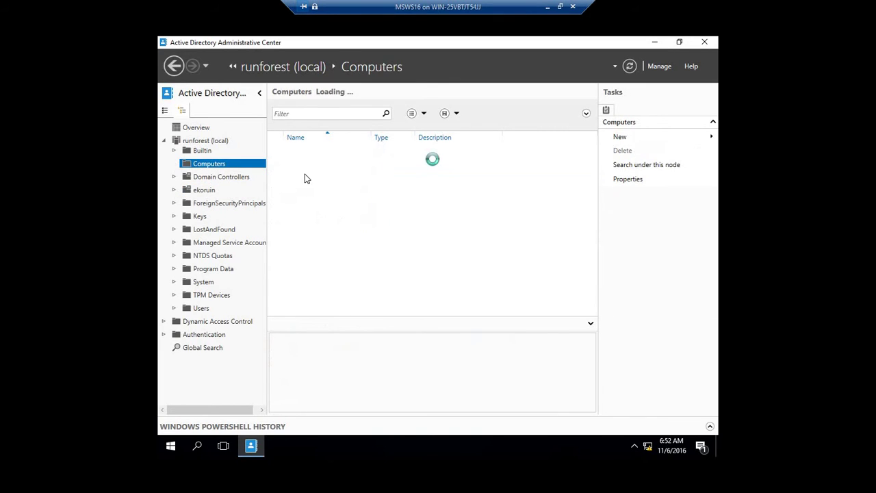
left_click(560, 7)
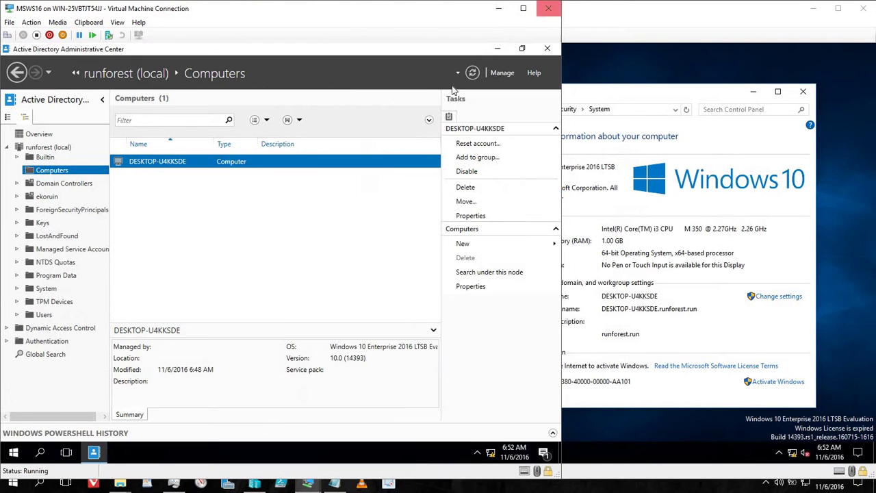
right_click(252, 165)
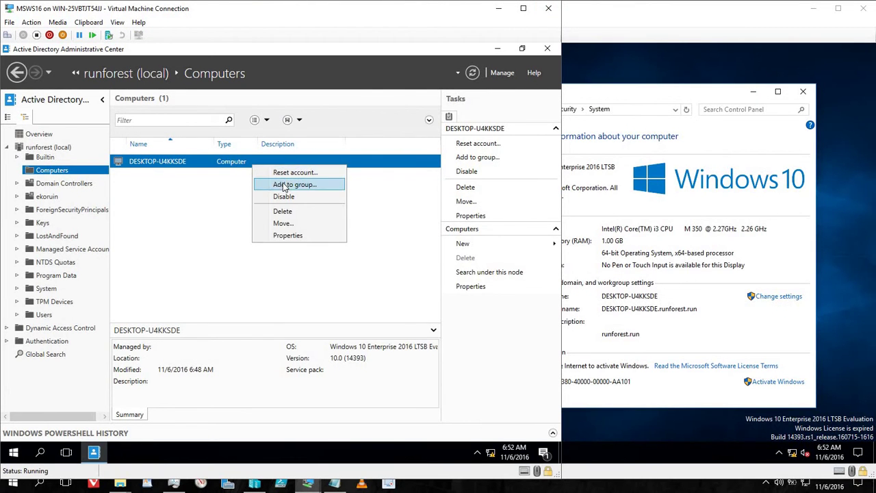
left_click(288, 234)
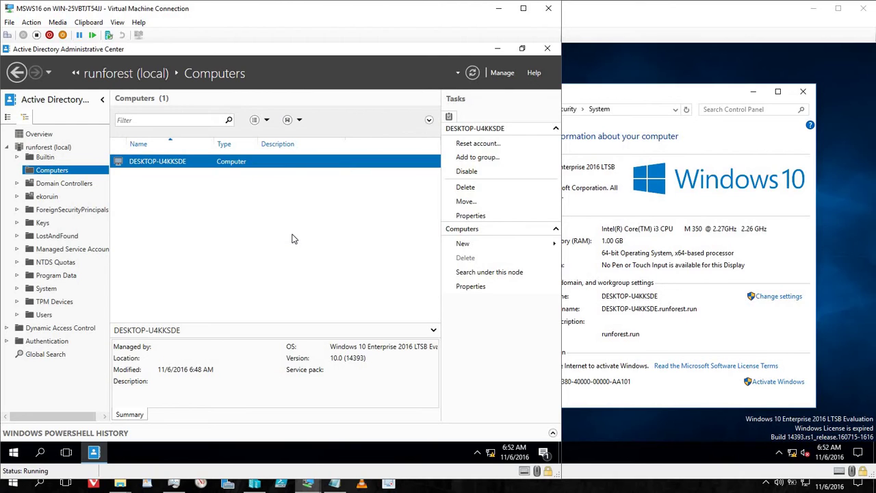